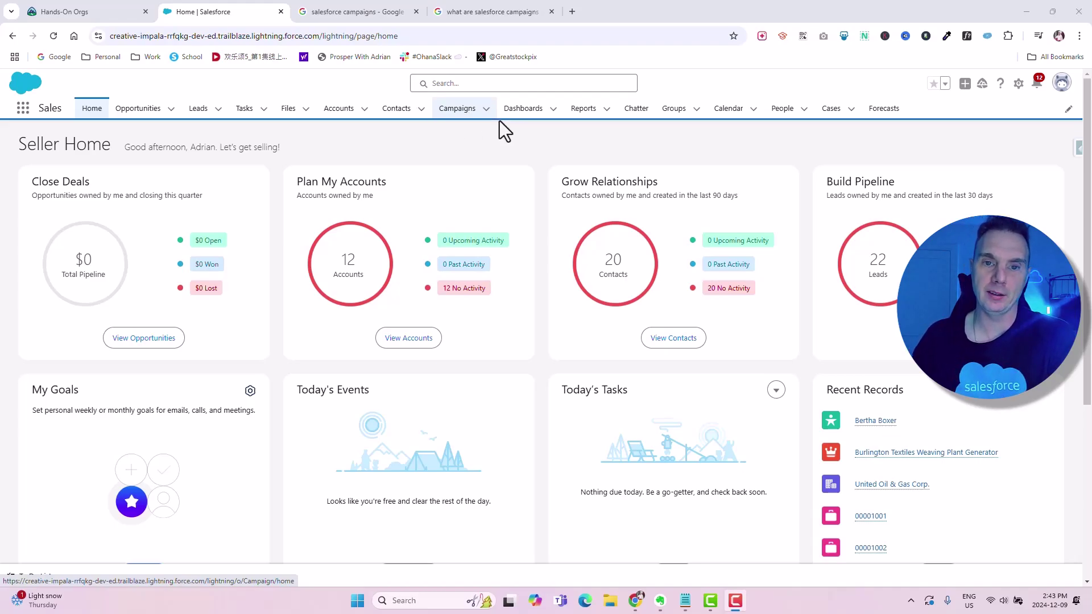
Start a new campaign and name it "Agentforce 2024 Toronto Conference".
{"action": "left_click", "coordinate": [486, 110]}
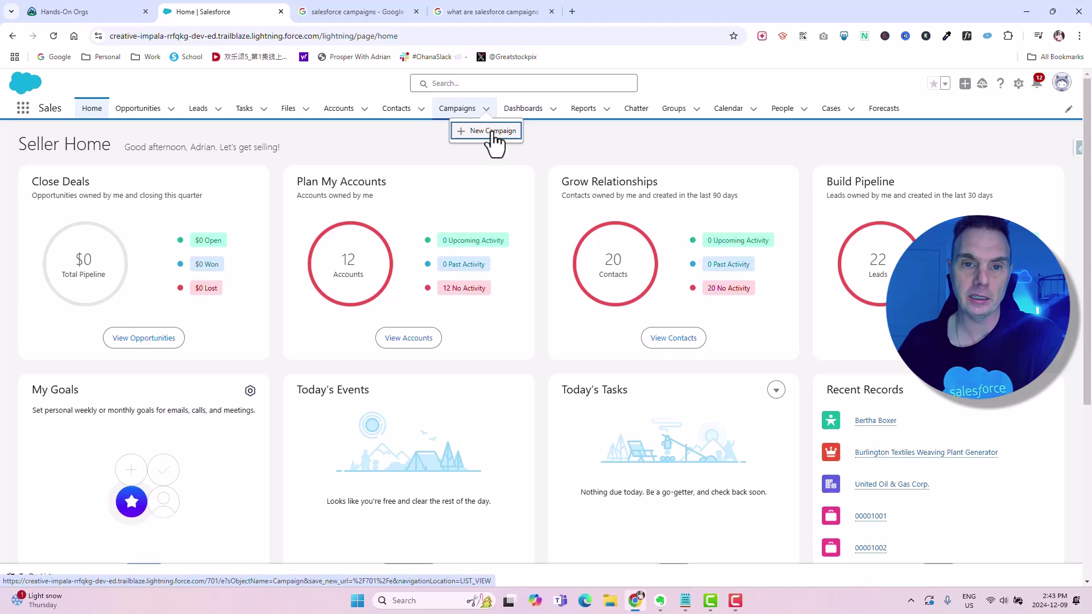
{"action": "left_click", "coordinate": [491, 133]}
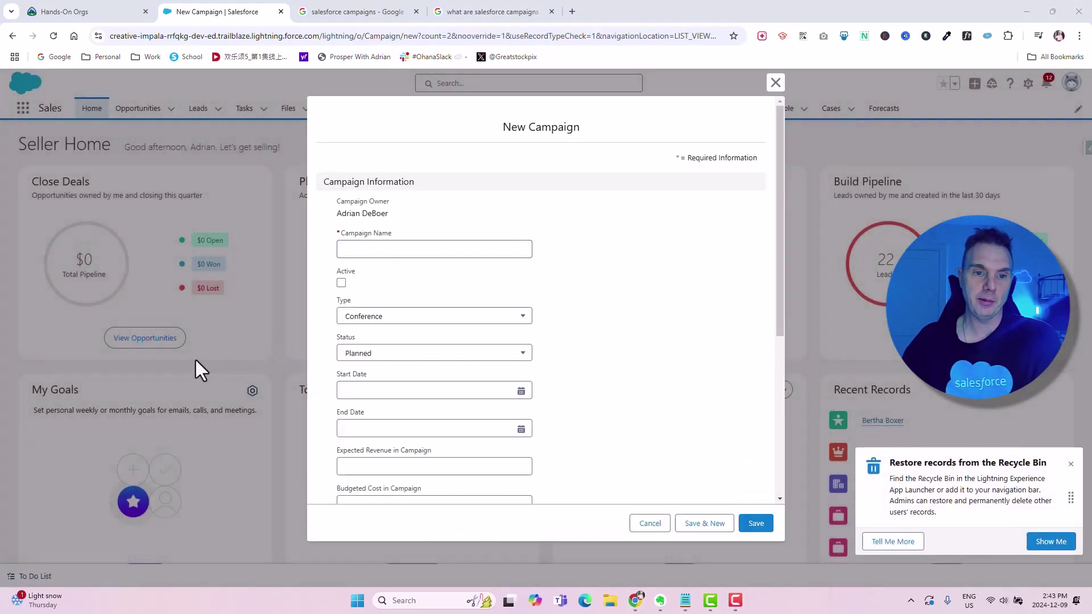
{"action": "left_click", "coordinate": [421, 250]}
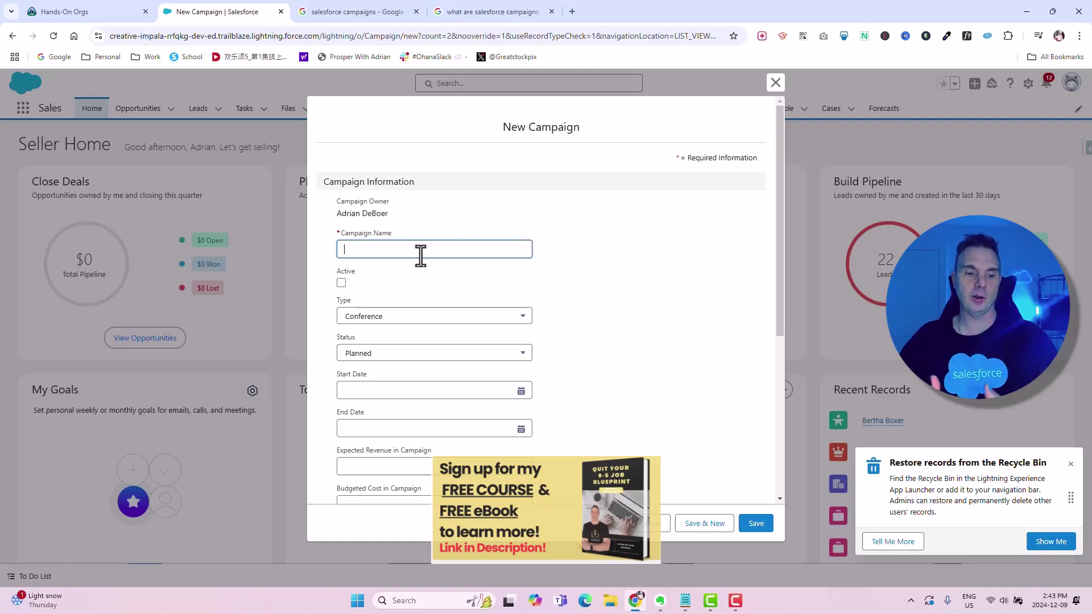
{"action": "type", "text": "Agentof"}
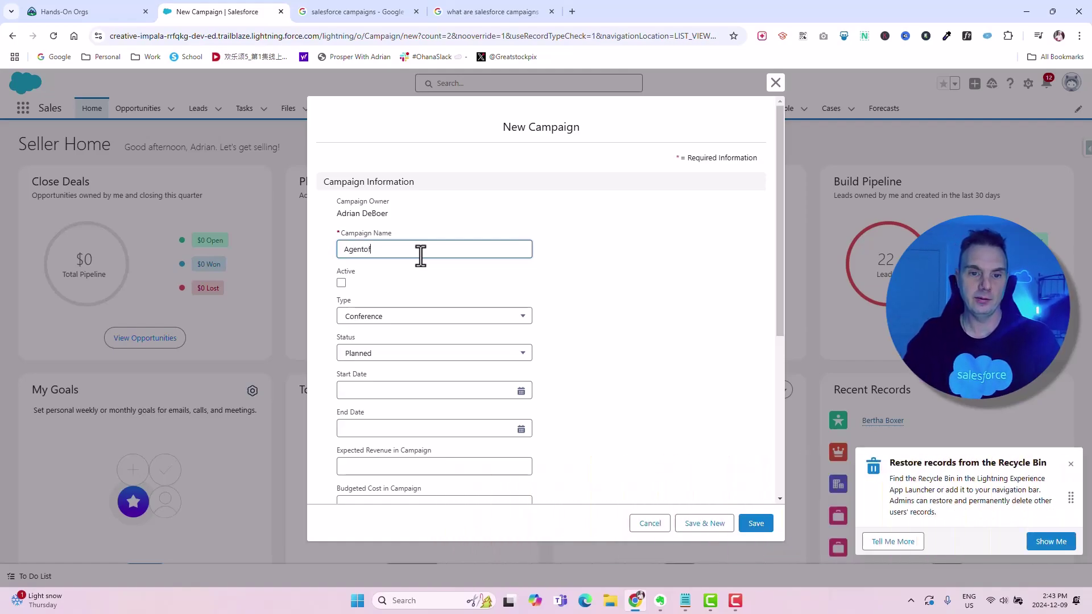
{"action": "key", "text": "BackSpace"}
{"action": "key", "text": "BackSpace"}
{"action": "type", "text": "force"}
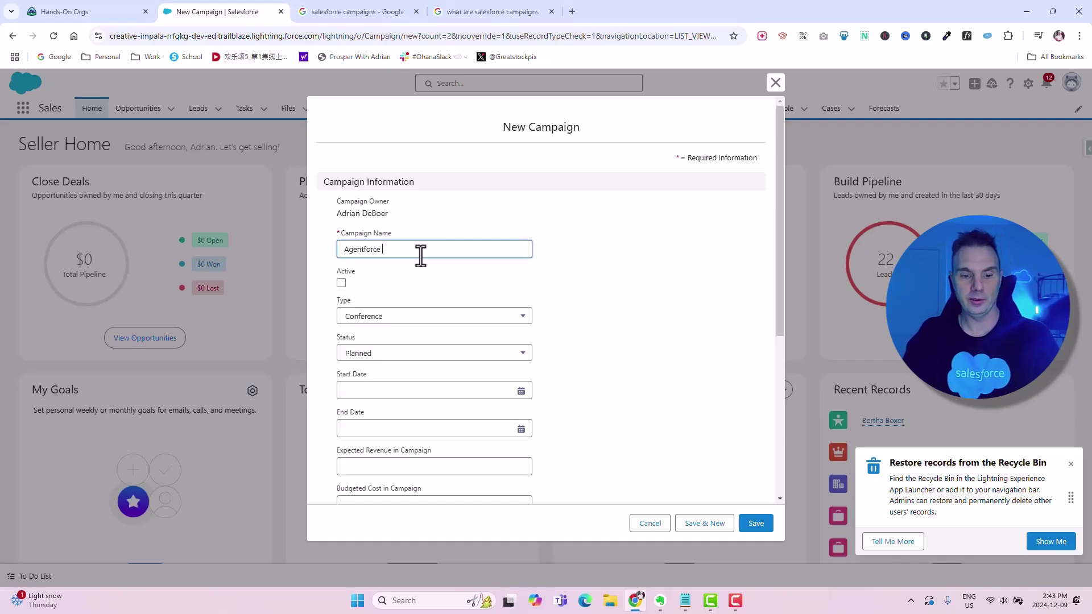
{"action": "type", "text": " 2024"}
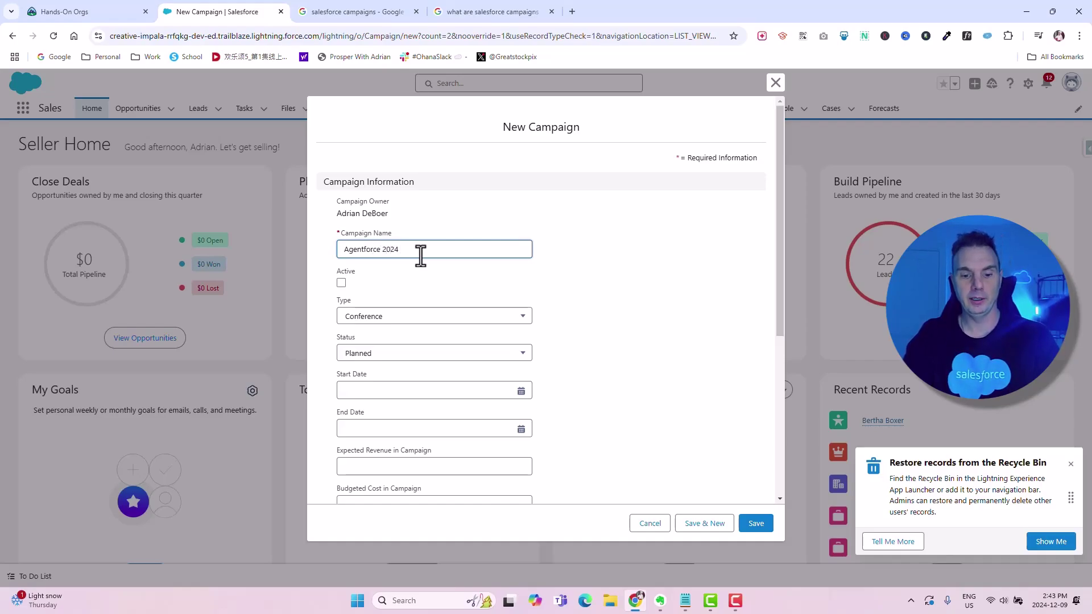
{"action": "type", "text": " TOro"}
{"action": "key", "text": "BackSpace"}
{"action": "key", "text": "BackSpace"}
{"action": "type", "text": "o"}
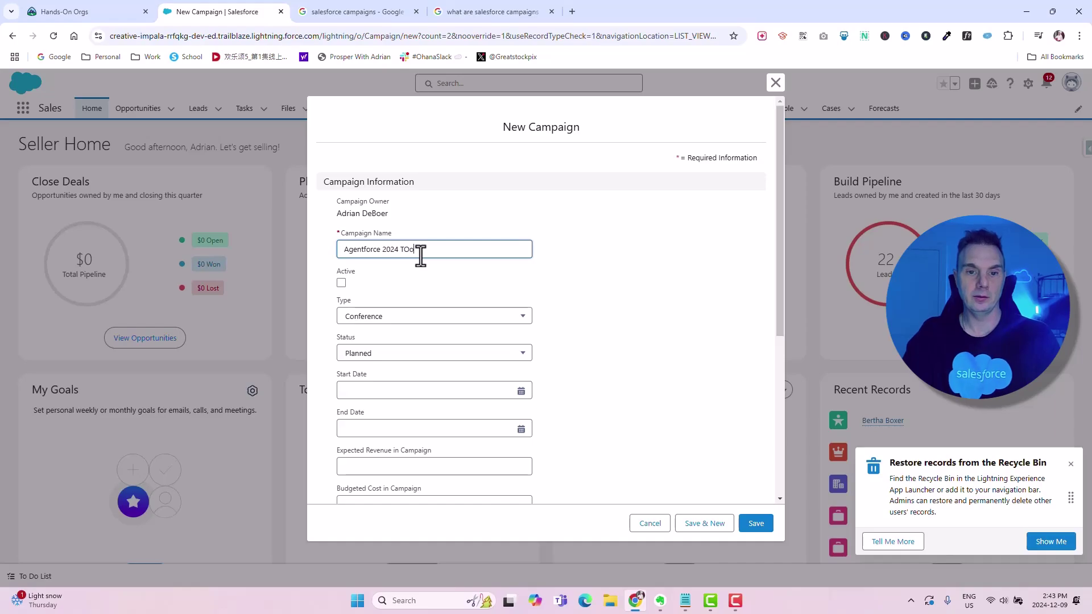
{"action": "key", "text": "BackSpace"}
{"action": "key", "text": "BackSpace"}
{"action": "type", "text": "oro"}
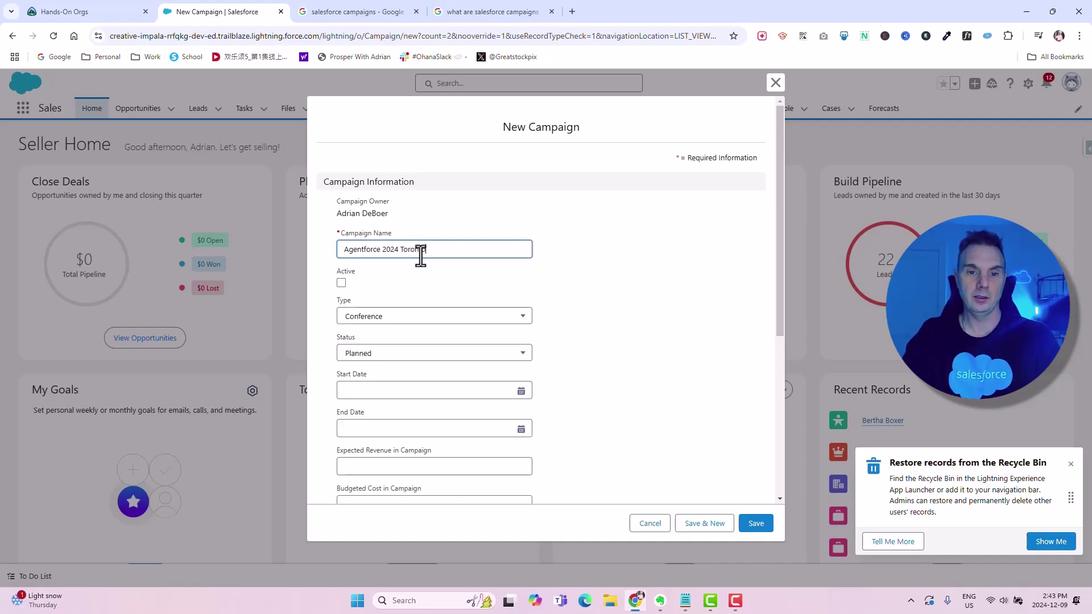
{"action": "type", "text": "nto Conferebce"}
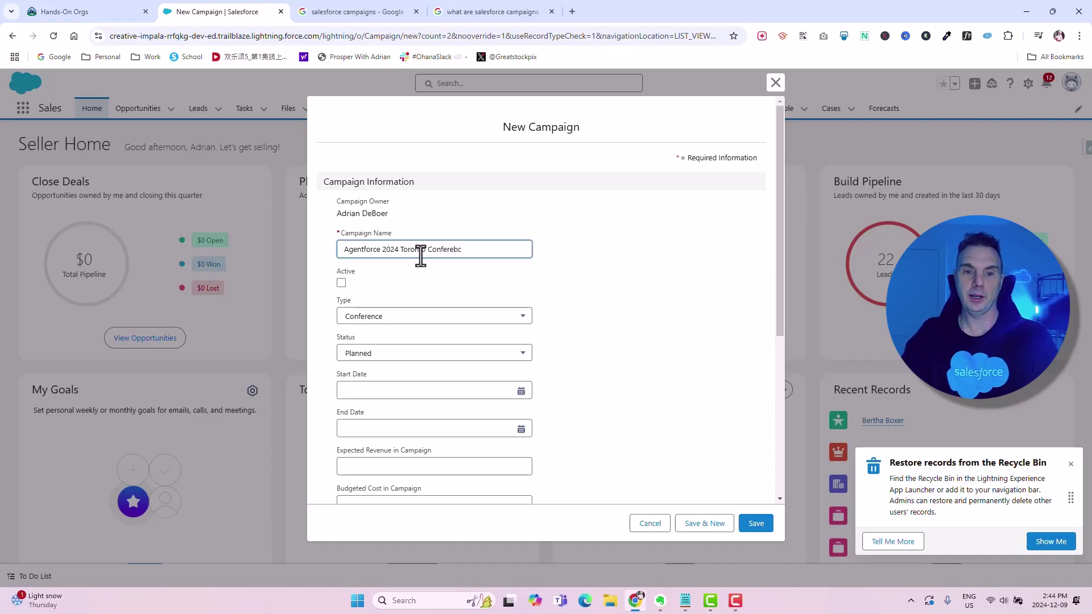
{"action": "key", "text": "BackSpace"}
{"action": "key", "text": "BackSpace"}
{"action": "type", "text": "nce"}
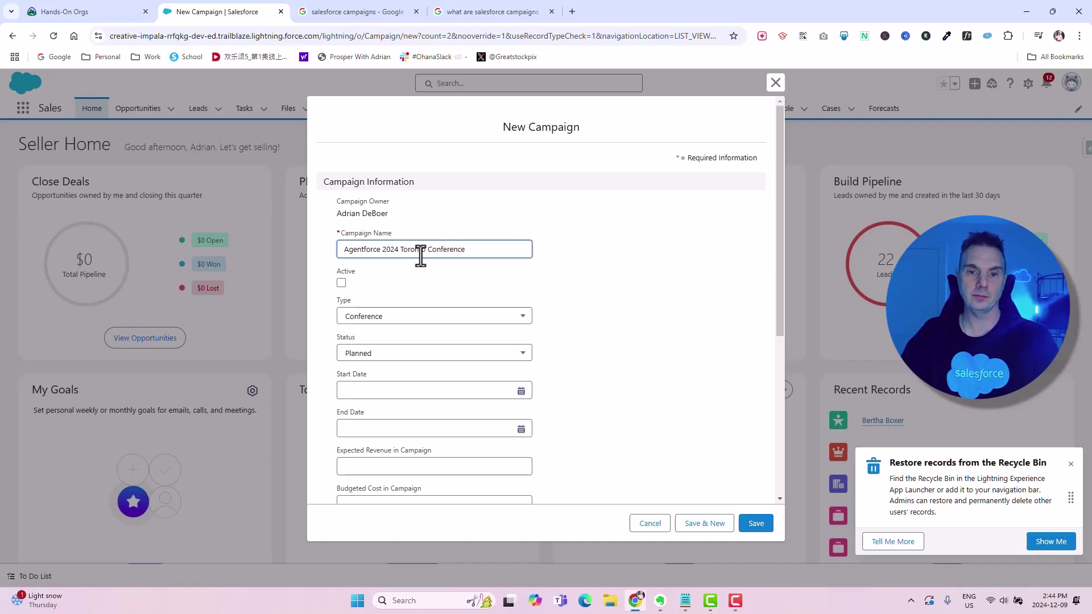
Mark the campaign as active, keeping Conference as its type and Planned as its status.
{"action": "left_click", "coordinate": [342, 284]}
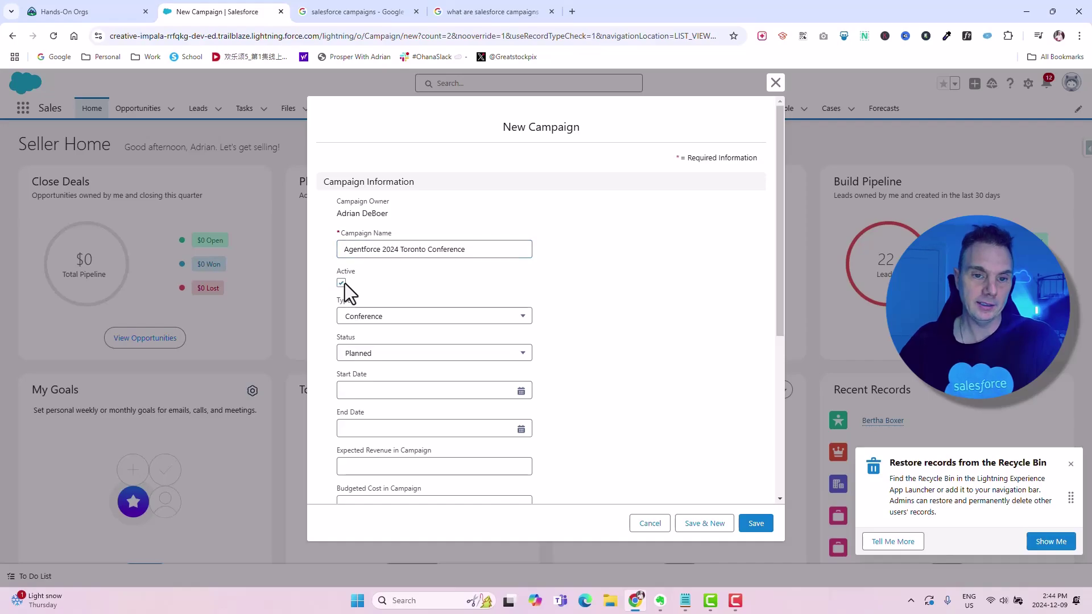
{"action": "left_click", "coordinate": [406, 322]}
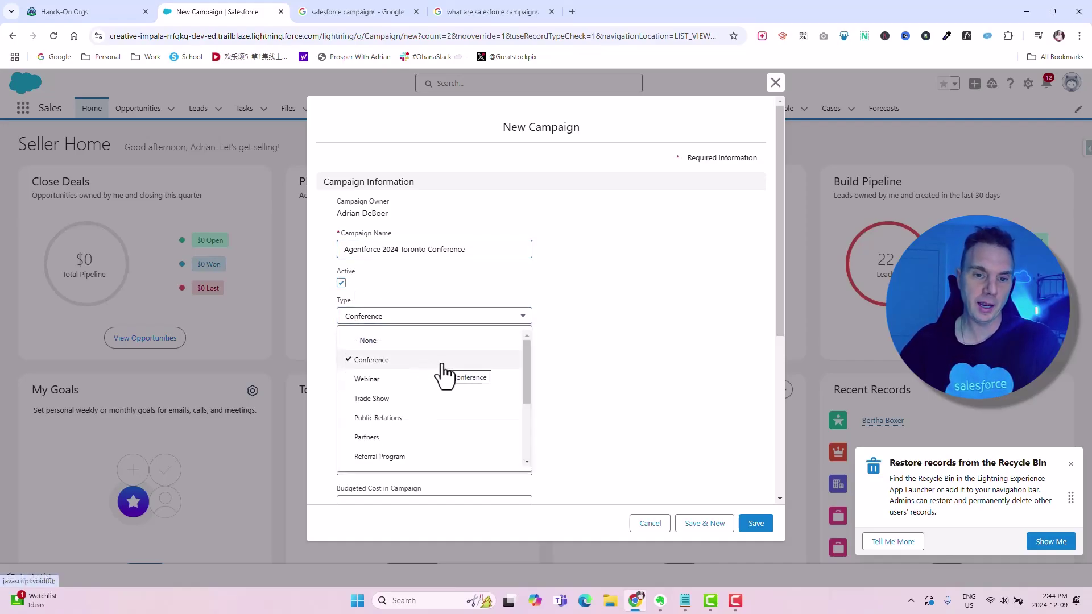
{"action": "scroll", "coordinate": [450, 376], "scroll_direction": "down", "scroll_amount": 1}
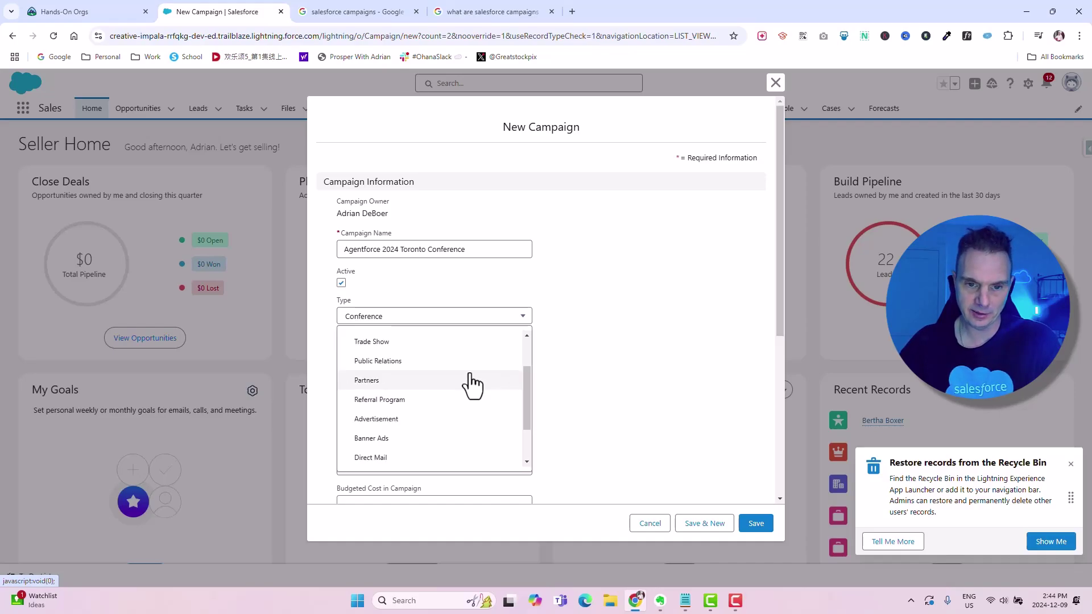
{"action": "scroll", "coordinate": [464, 382], "scroll_direction": "down", "scroll_amount": 1}
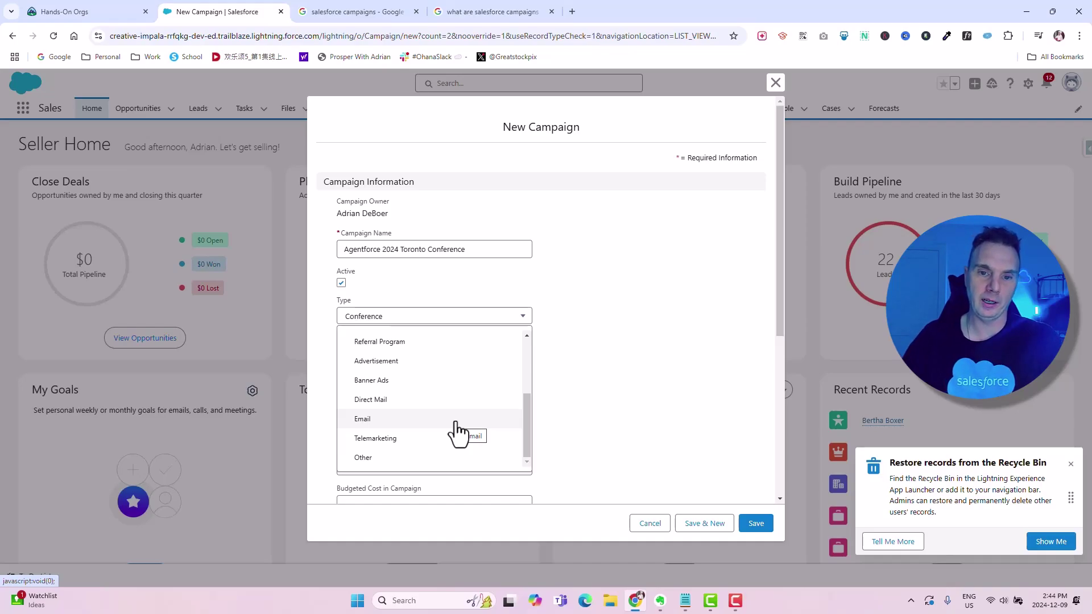
{"action": "left_click", "coordinate": [591, 379]}
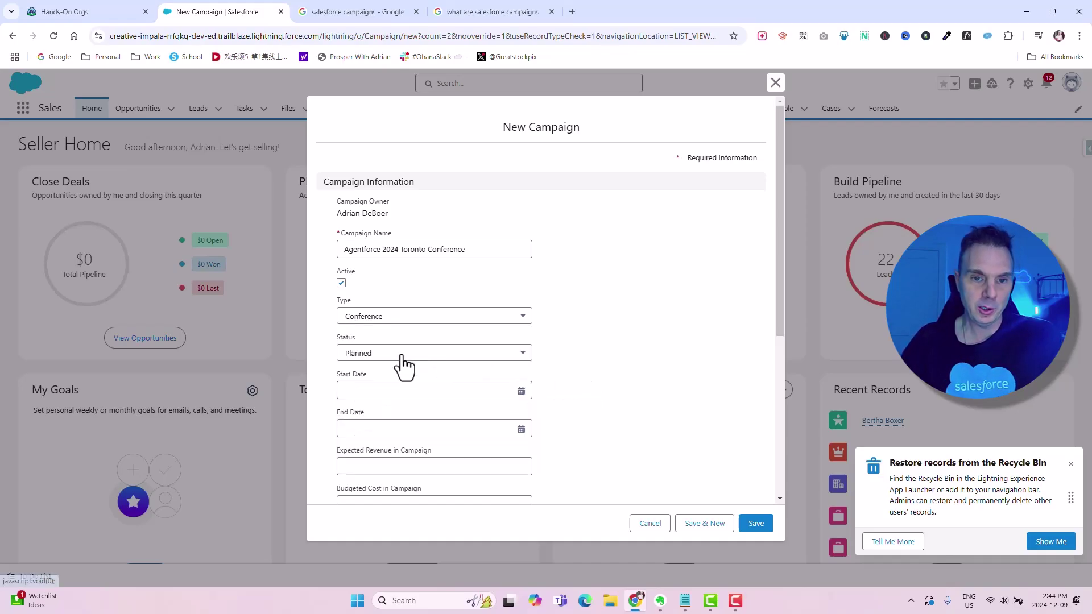
{"action": "left_click", "coordinate": [403, 355]}
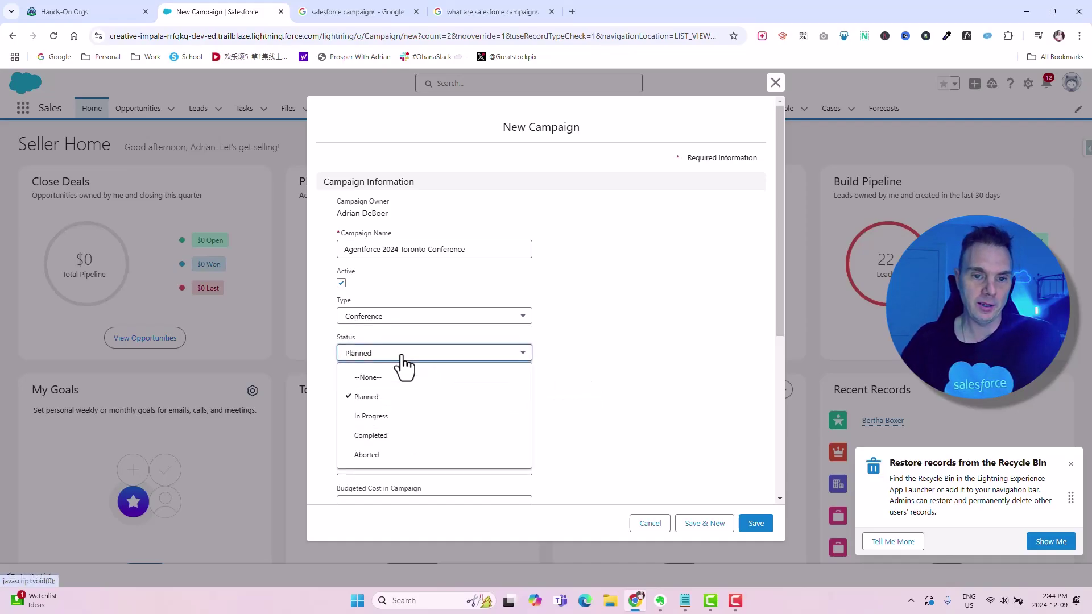
{"action": "left_click", "coordinate": [395, 402]}
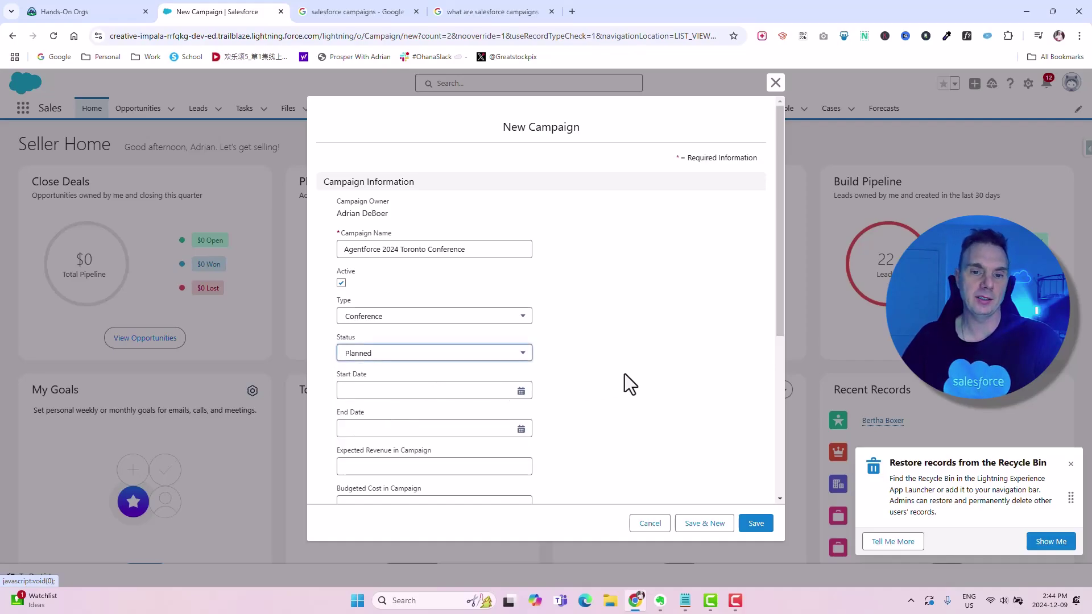
Set the campaign's start date to 2024-12-12 and its end date to 2024-12-14.
{"action": "left_click", "coordinate": [521, 392]}
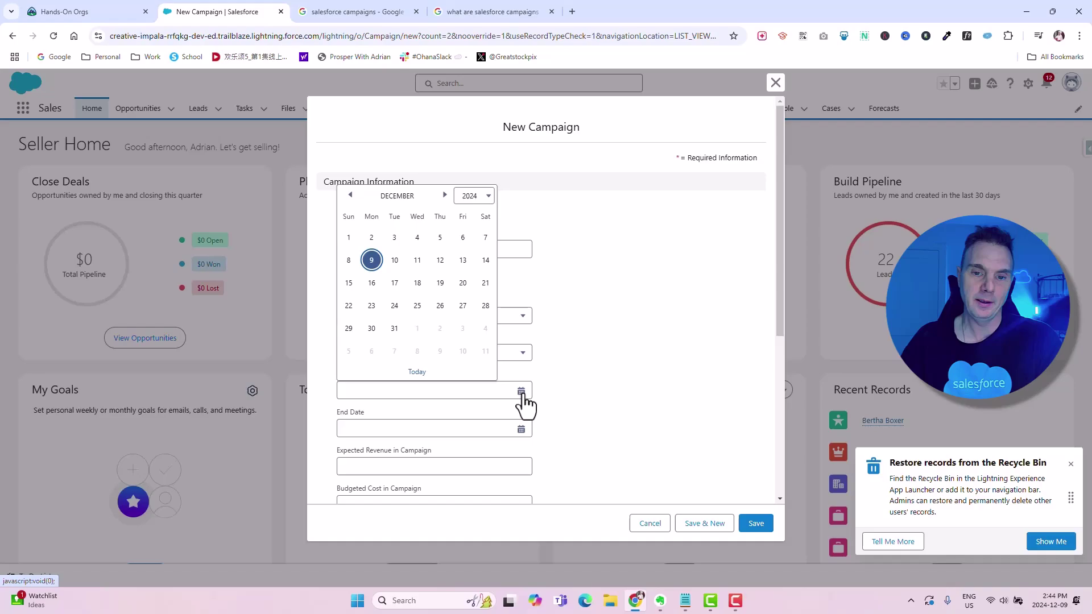
{"action": "left_click", "coordinate": [441, 262]}
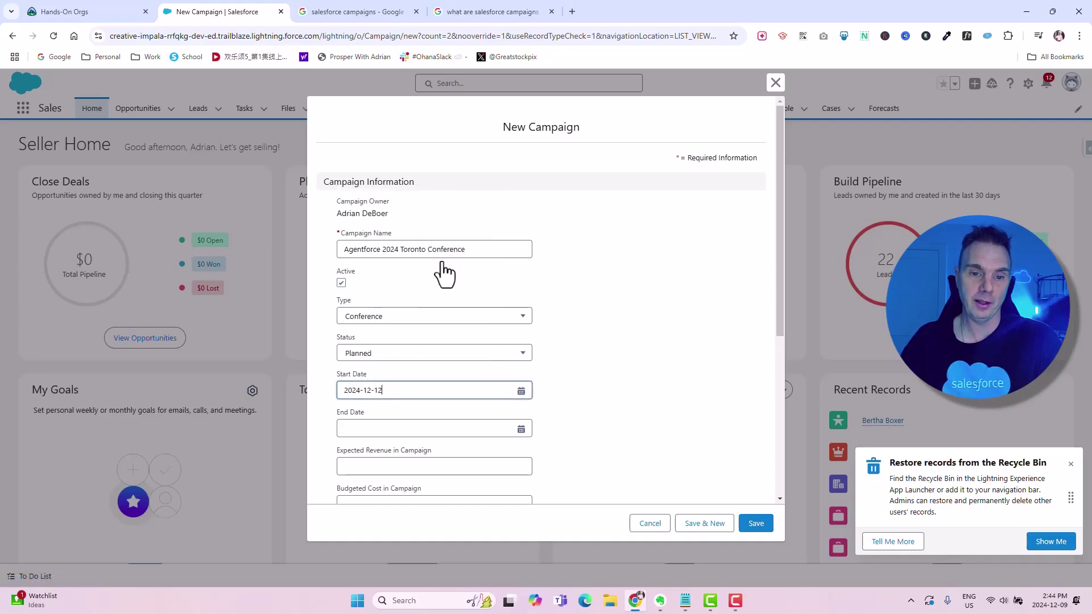
{"action": "left_click", "coordinate": [521, 429]}
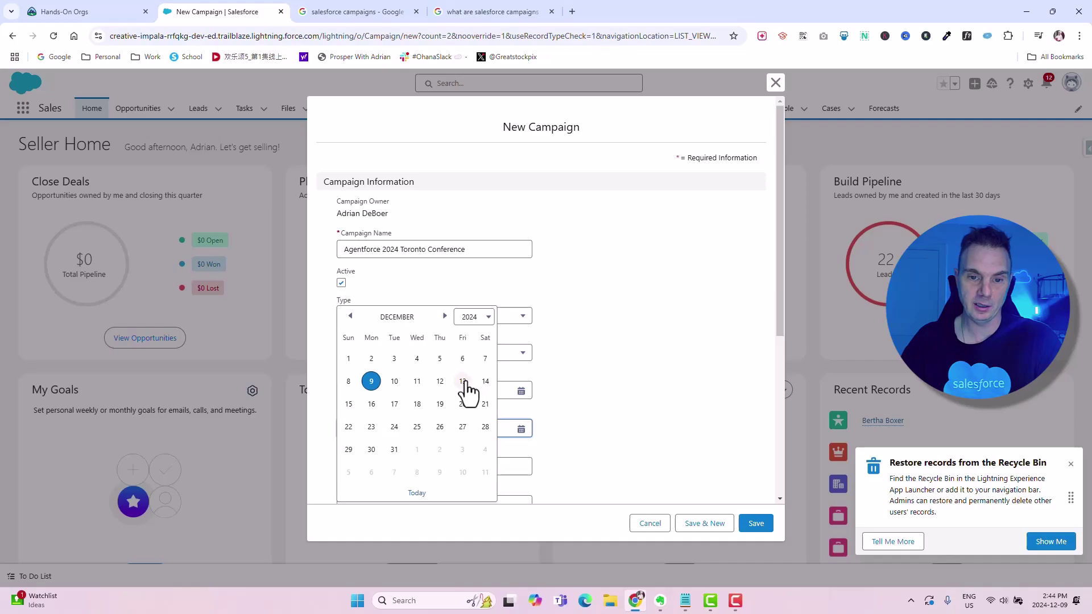
{"action": "left_click", "coordinate": [485, 382]}
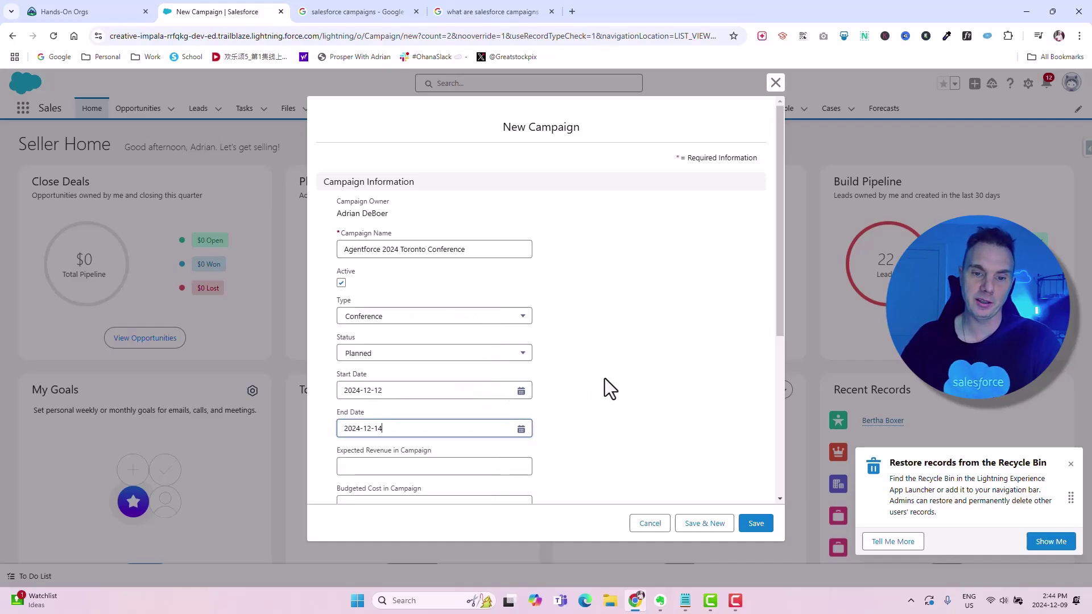
Enter an expected revenue of $20,000 and a budgeted cost of $4,500 for the campaign.
{"action": "scroll", "coordinate": [605, 378], "scroll_direction": "down", "scroll_amount": 3}
{"action": "left_click", "coordinate": [396, 297]}
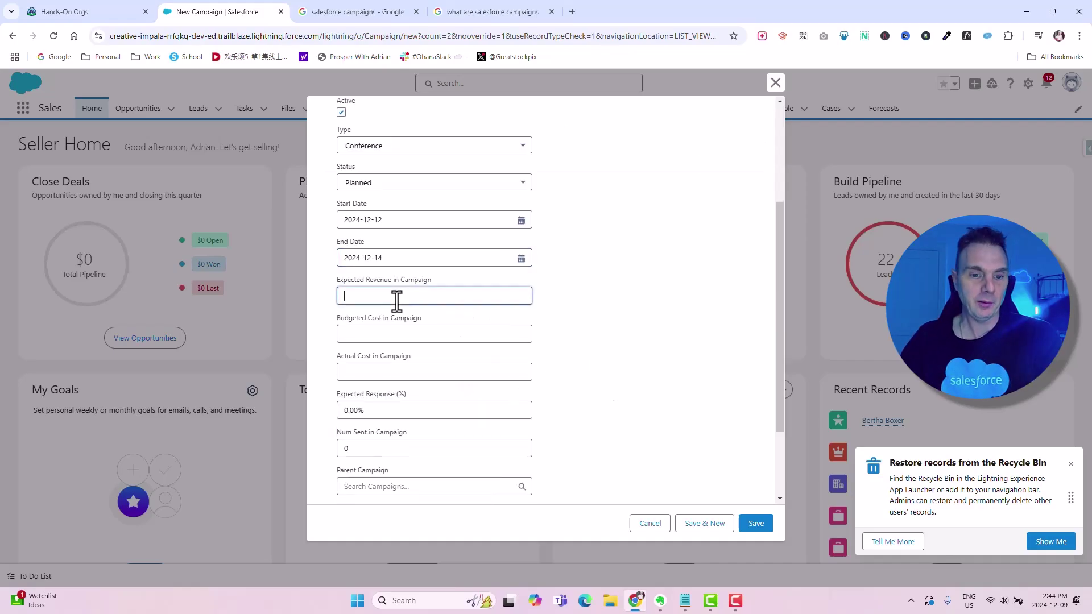
{"action": "type", "text": "20"}
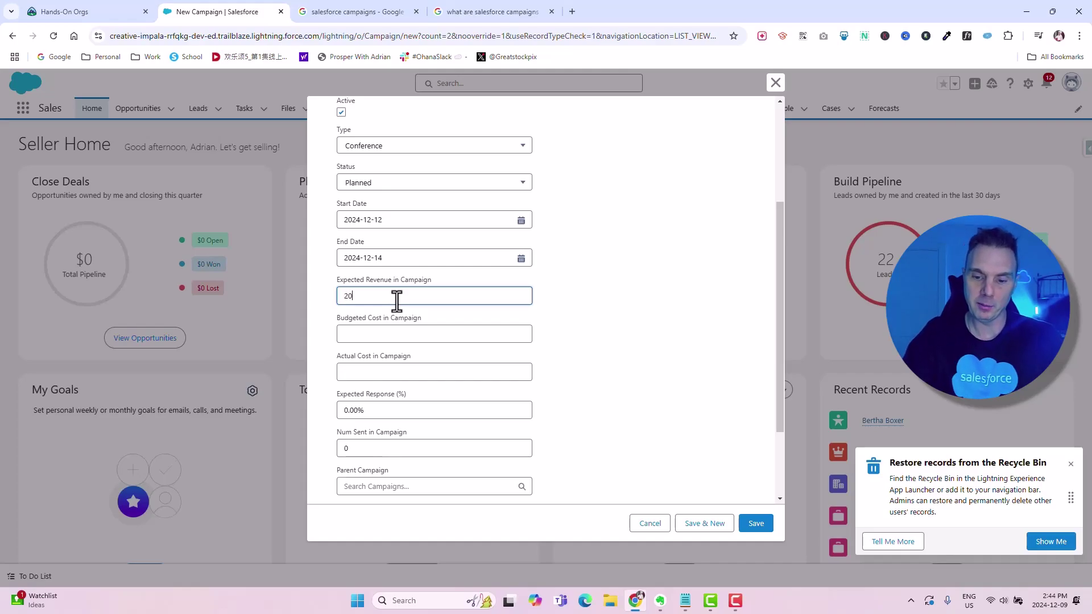
{"action": "type", "text": "000"}
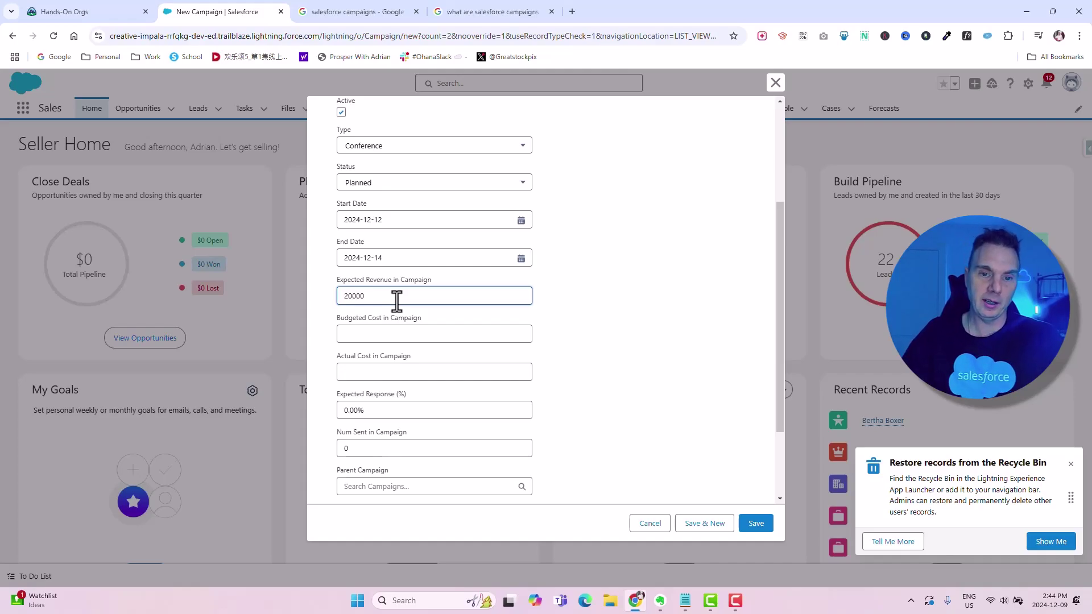
{"action": "left_click", "coordinate": [405, 337]}
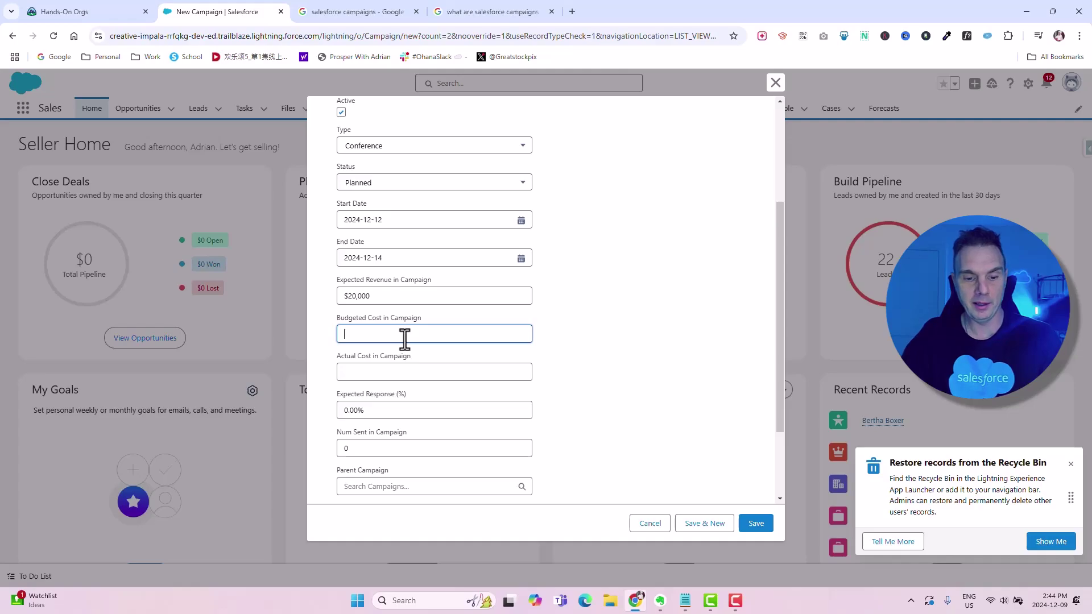
{"action": "type", "text": "4500"}
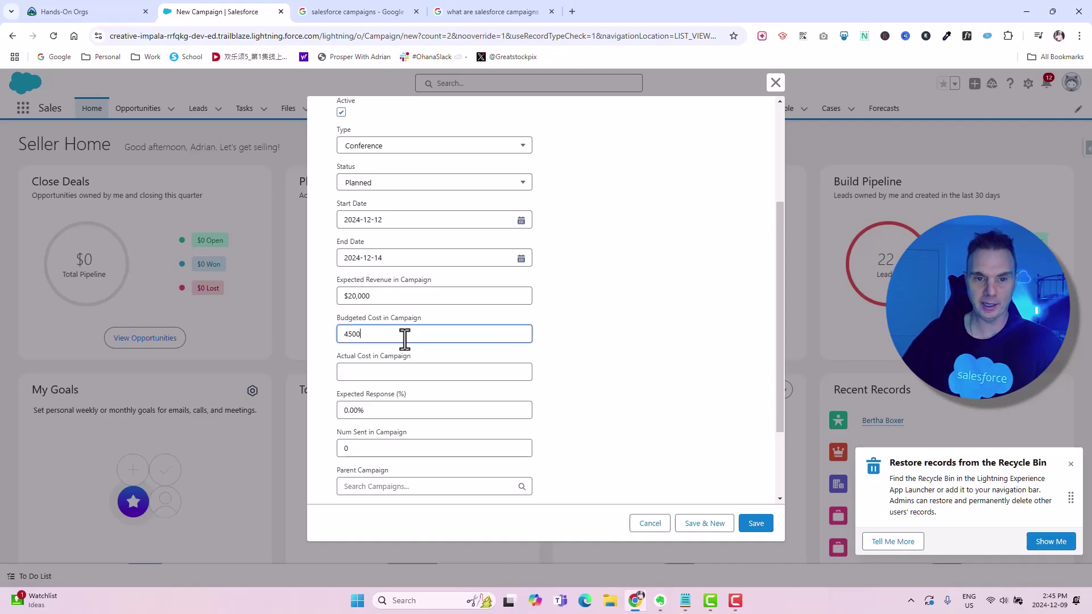
{"action": "left_click", "coordinate": [414, 373]}
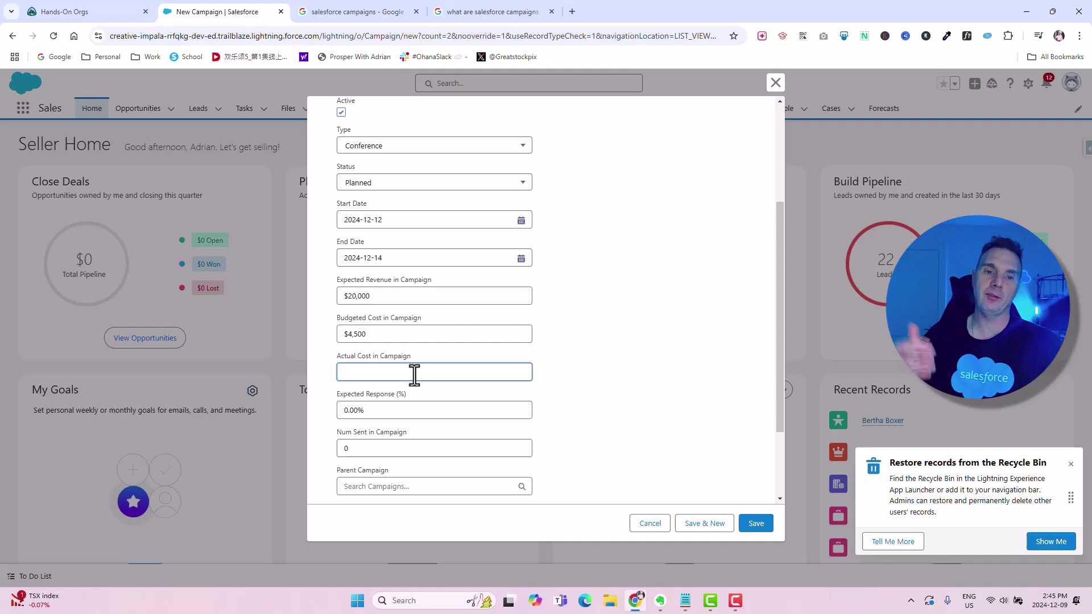
Create a new active campaign named "Agentforce Tours" as the parent of the conference campaign.
{"action": "scroll", "coordinate": [414, 374], "scroll_direction": "down", "scroll_amount": 1}
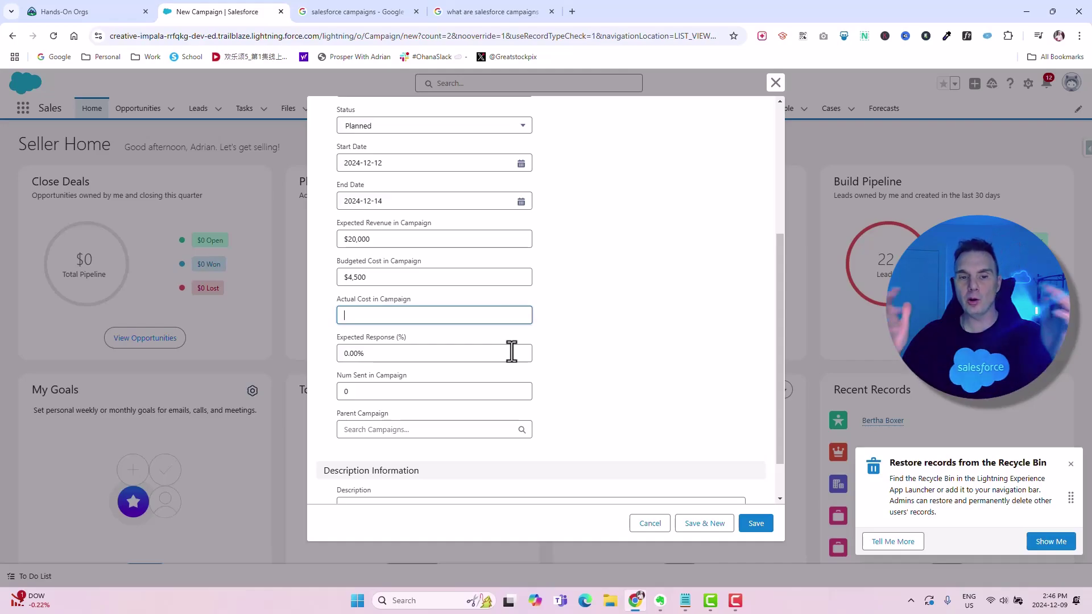
{"action": "scroll", "coordinate": [512, 352], "scroll_direction": "down", "scroll_amount": 1}
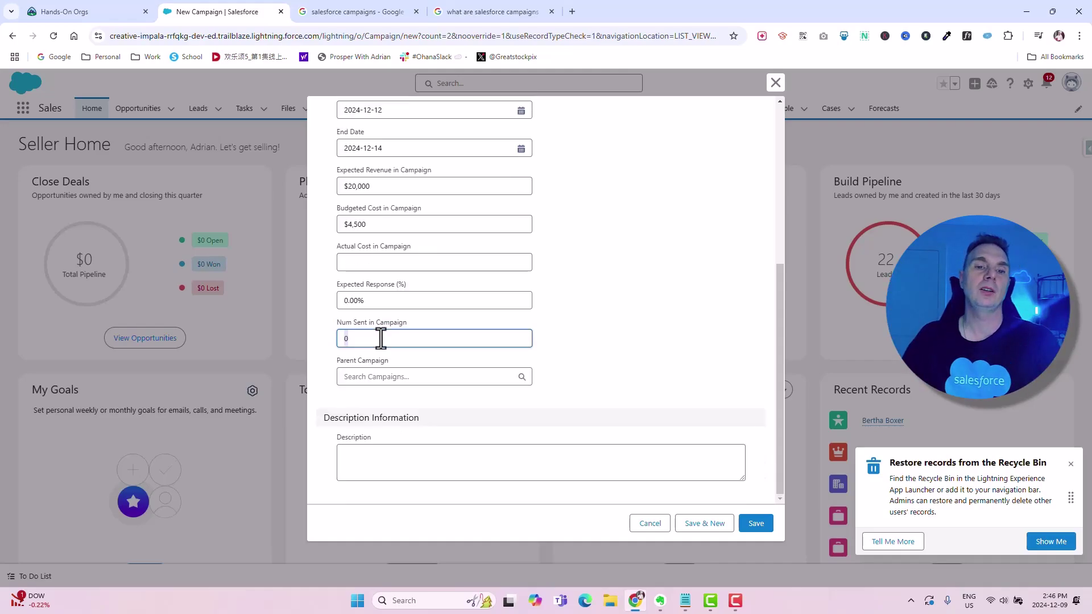
{"action": "left_click", "coordinate": [381, 339]}
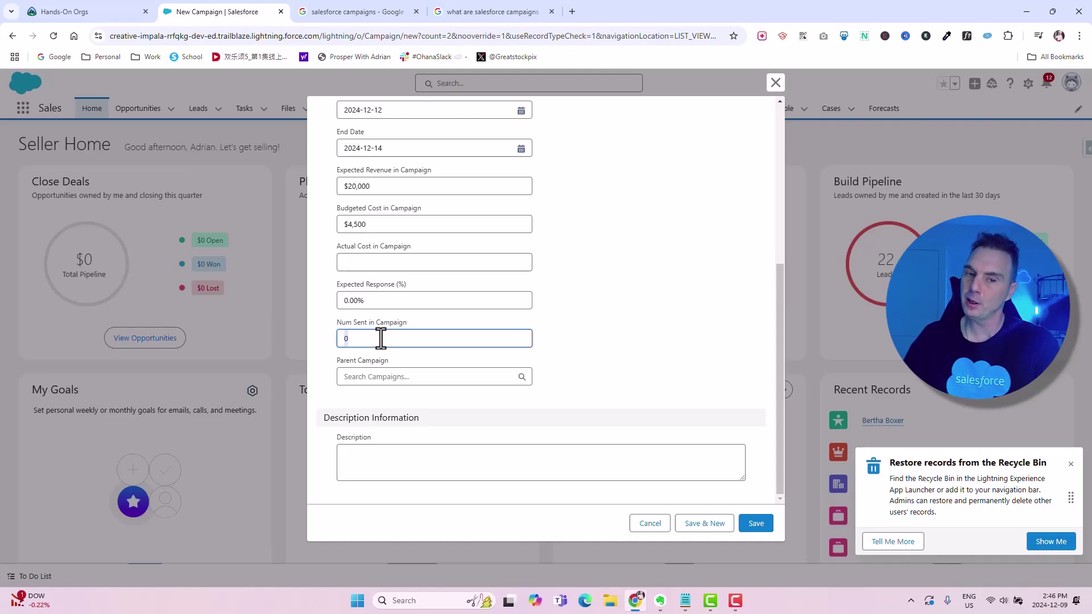
{"action": "left_click", "coordinate": [480, 381]}
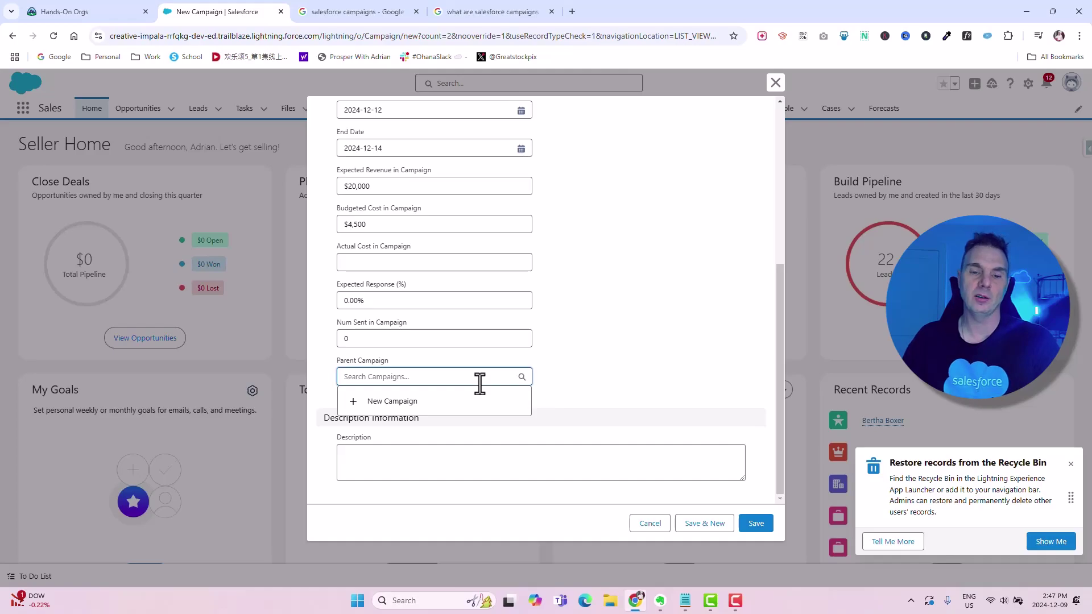
{"action": "left_click", "coordinate": [417, 405]}
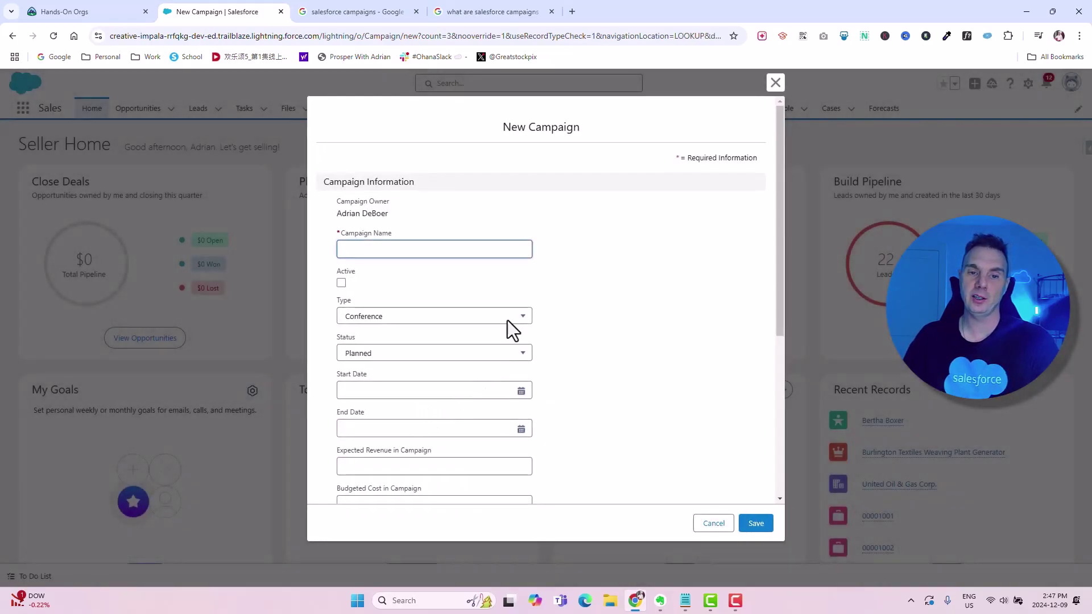
{"action": "type", "text": "Agen"}
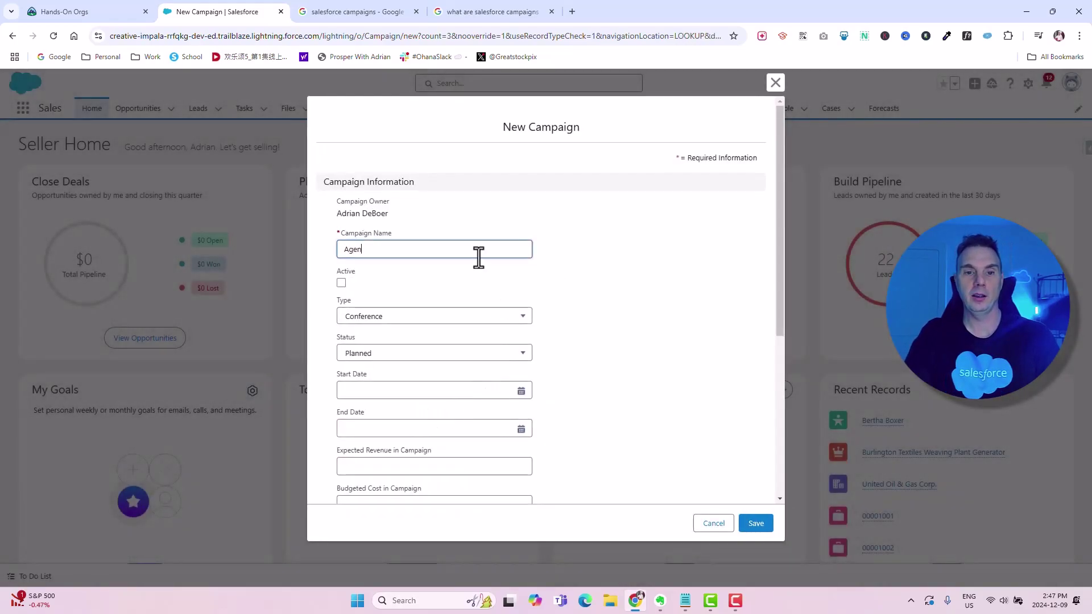
{"action": "type", "text": "tforce Tours"}
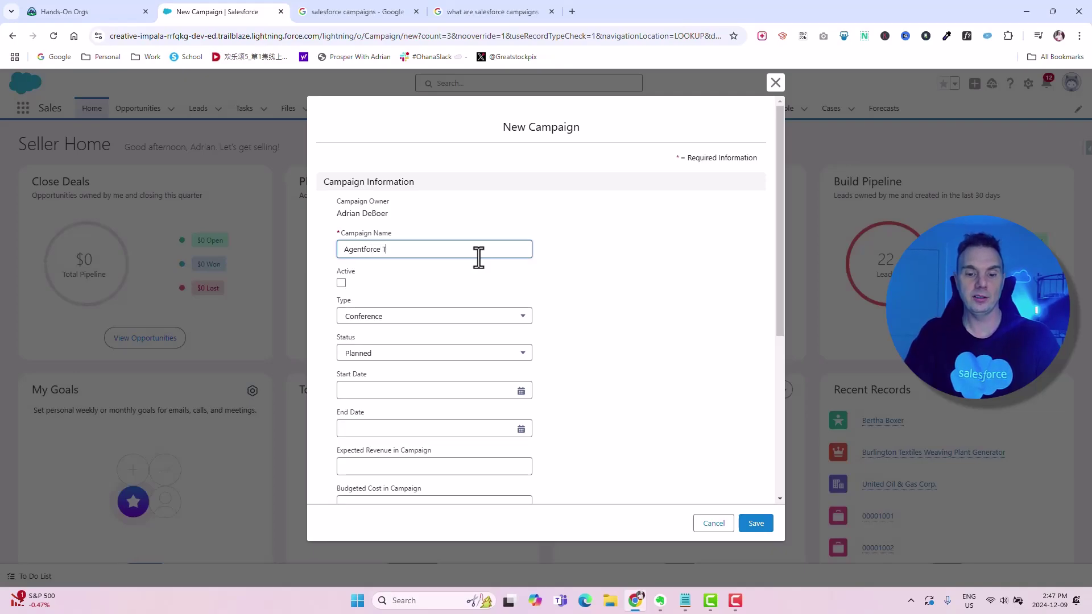
{"action": "left_click", "coordinate": [343, 283]}
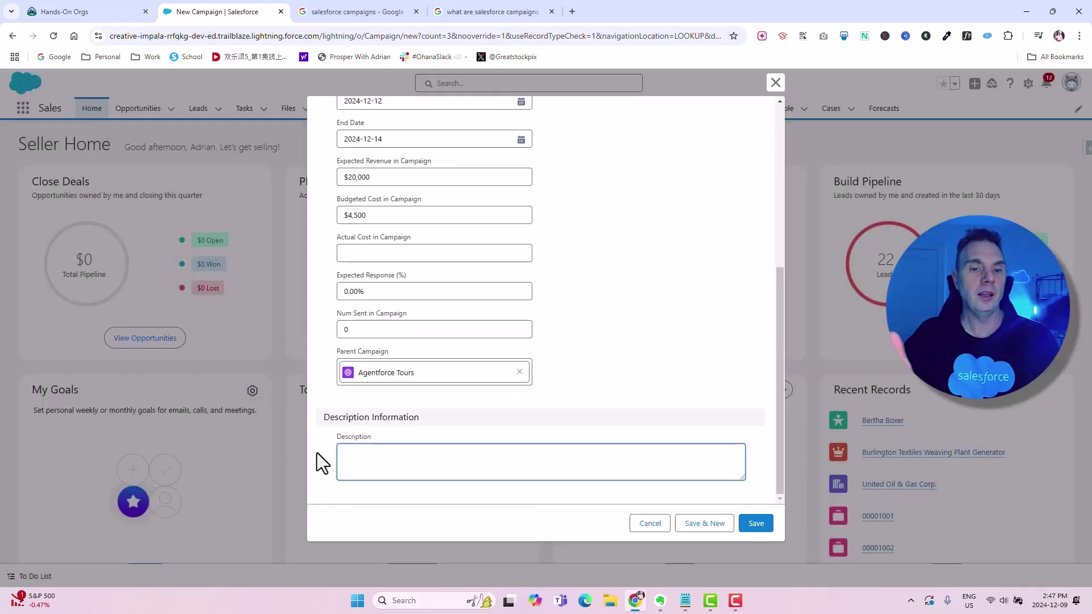
Enter the description "This is the campaign for Agentforce Toronto onsite conference on Dec 12 2024." and save the campaign.
{"action": "type", "text": "This is th e"}
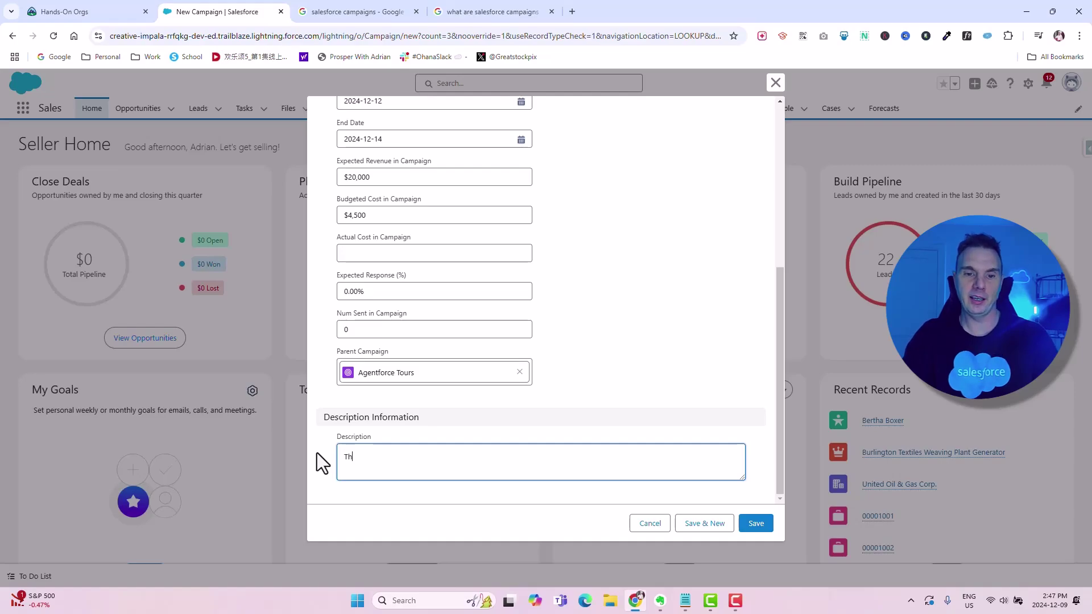
{"action": "key", "text": "BackSpace"}
{"action": "key", "text": "BackSpace"}
{"action": "type", "text": "e c"}
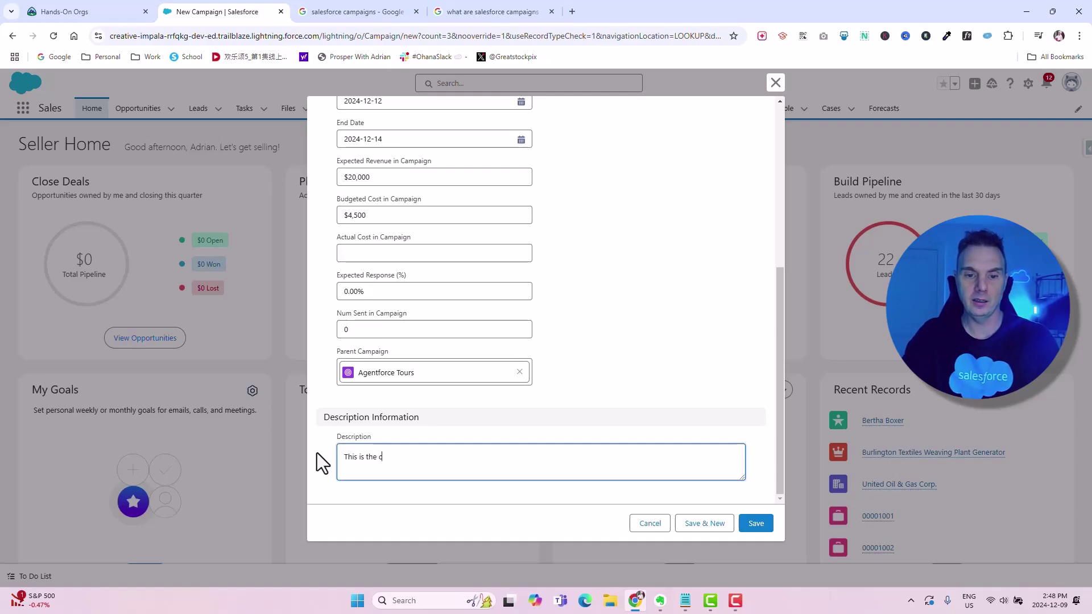
{"action": "type", "text": "ampaign fo"}
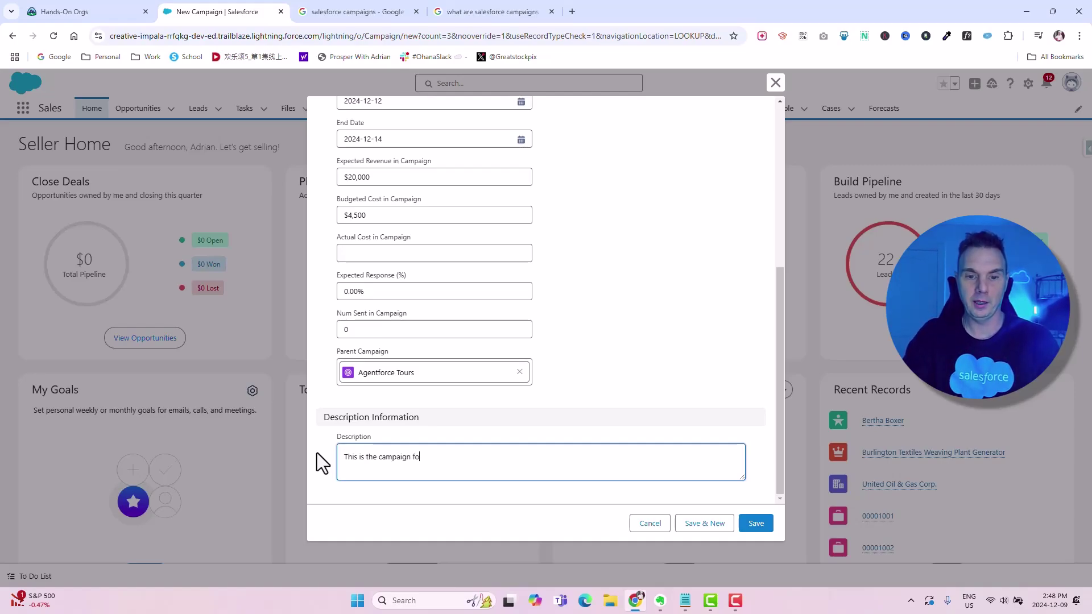
{"action": "type", "text": "r Agentforce Toront"}
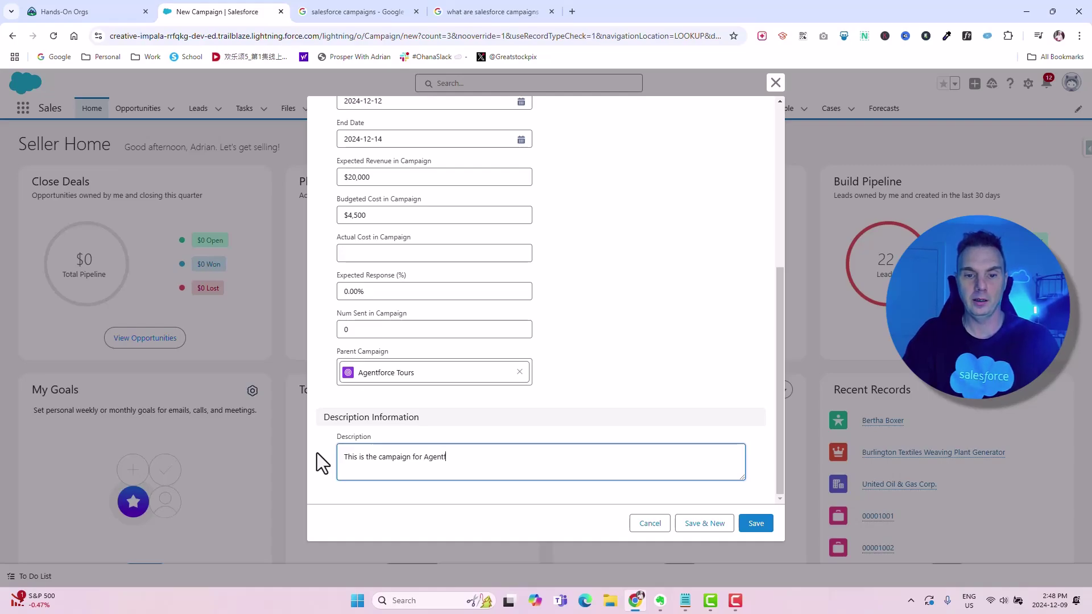
{"action": "type", "text": "o onsite conf"}
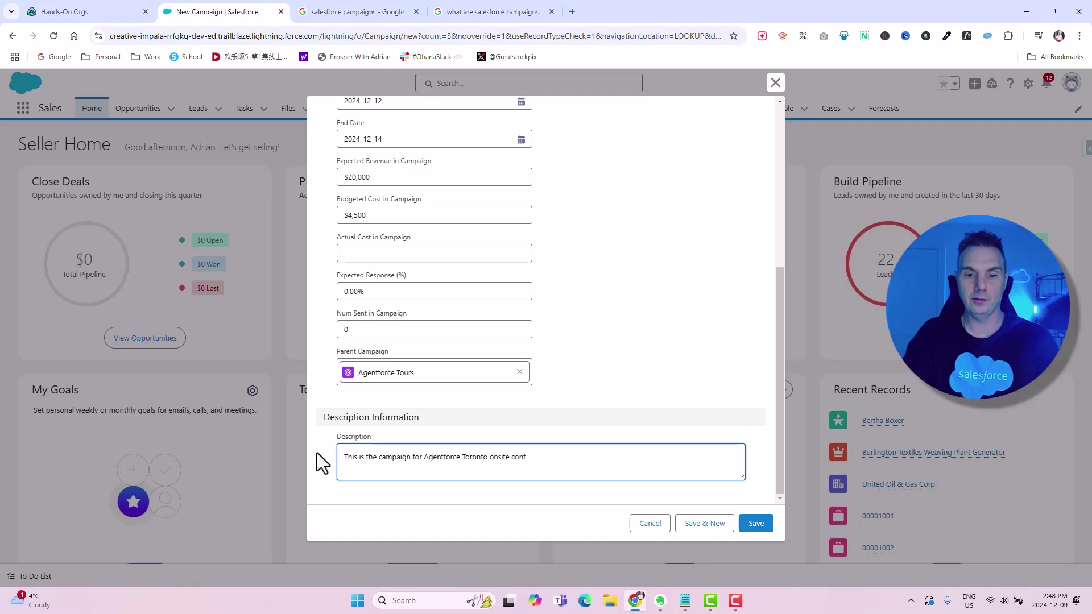
{"action": "type", "text": "erence on teh"}
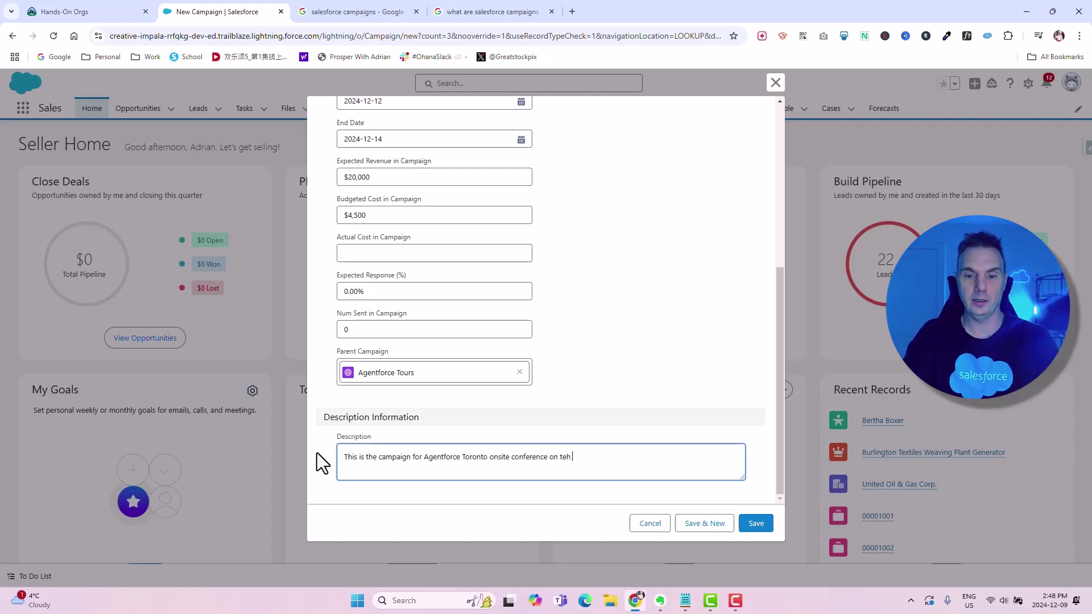
{"action": "key", "text": "BackSpace"}
{"action": "key", "text": "BackSpace"}
{"action": "key", "text": "BackSpace"}
{"action": "key", "text": "BackSpace"}
{"action": "type", "text": "De"}
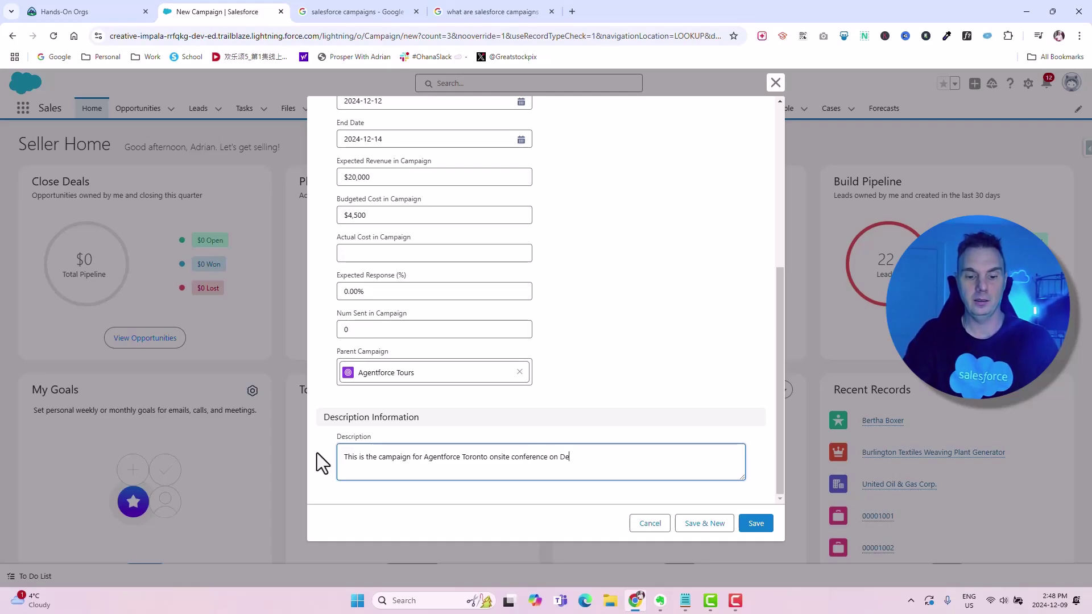
{"action": "type", "text": "c 12 2024."}
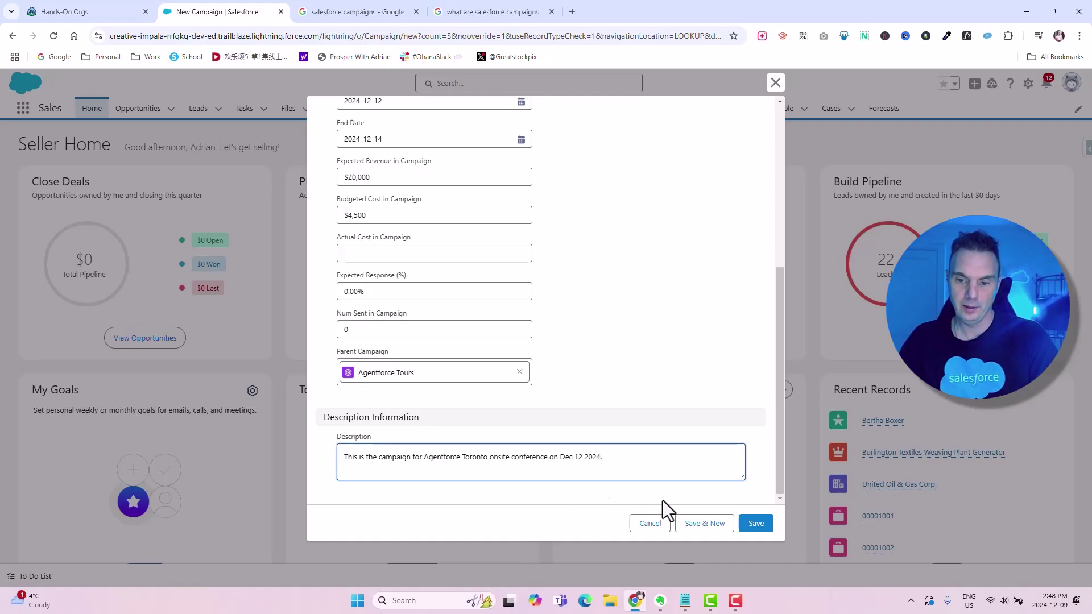
{"action": "left_click", "coordinate": [750, 534]}
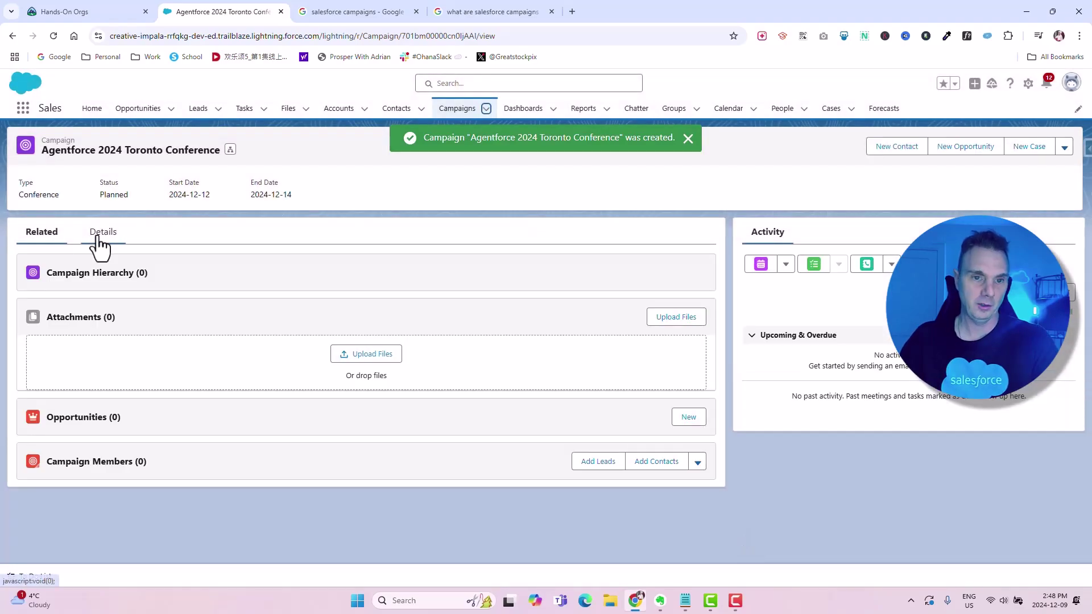
Review the saved campaign's details, from its name and status down to the parent campaign and description.
{"action": "left_click", "coordinate": [100, 244]}
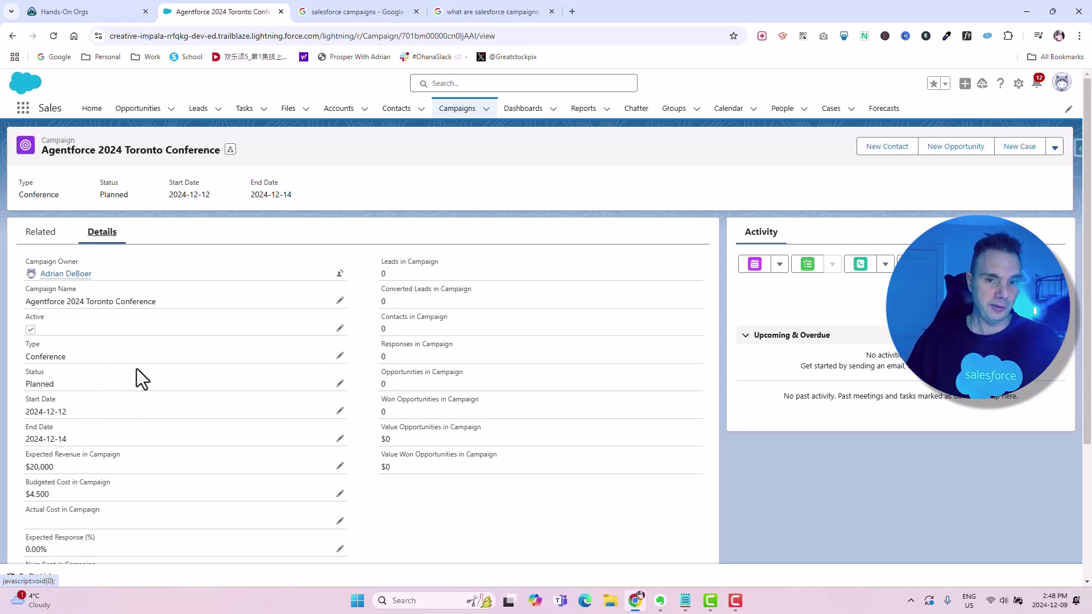
{"action": "scroll", "coordinate": [136, 378], "scroll_direction": "down", "scroll_amount": 2}
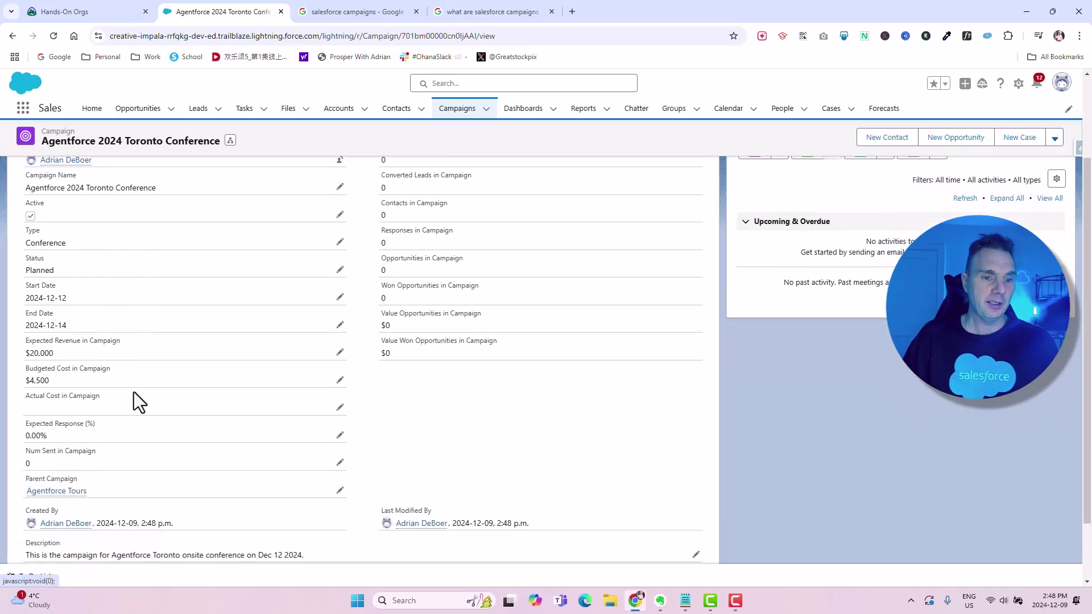
{"action": "scroll", "coordinate": [134, 393], "scroll_direction": "down", "scroll_amount": 2}
{"action": "scroll", "coordinate": [134, 392], "scroll_direction": "up", "scroll_amount": 3}
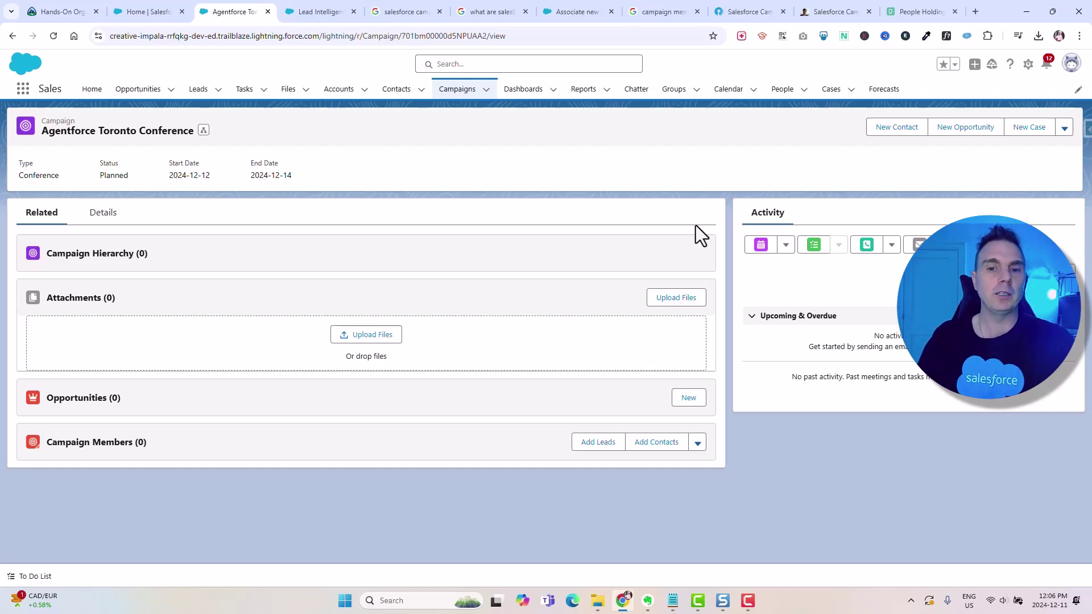
Set Agentforce Toronto Conference as the primary campaign source of the Burlington Textiles Weaving Plant Generator opportunity and save it.
{"action": "left_click", "coordinate": [691, 400]}
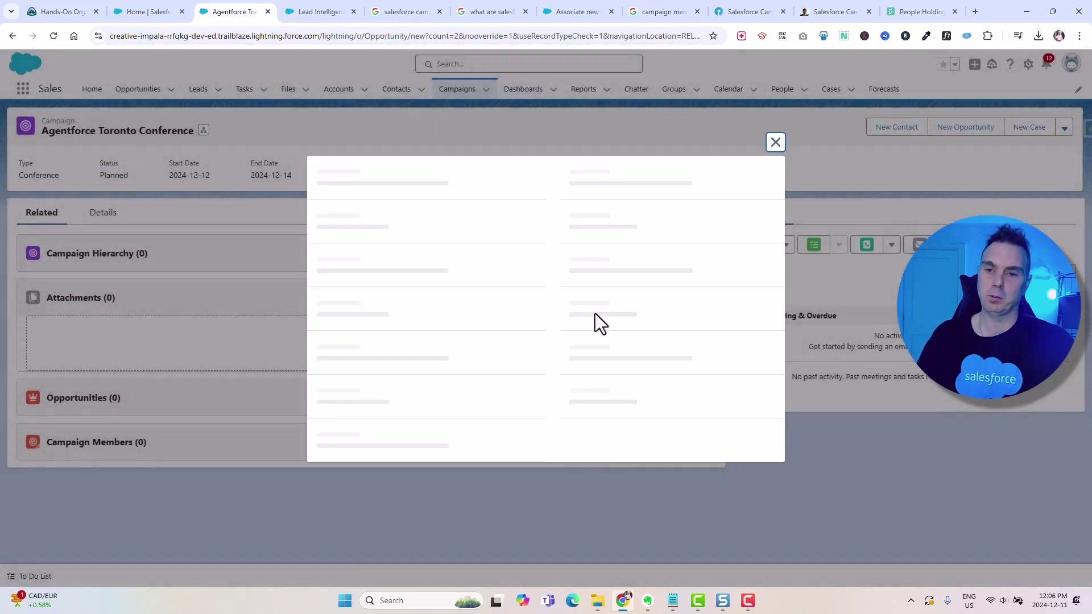
{"action": "left_click", "coordinate": [775, 63]}
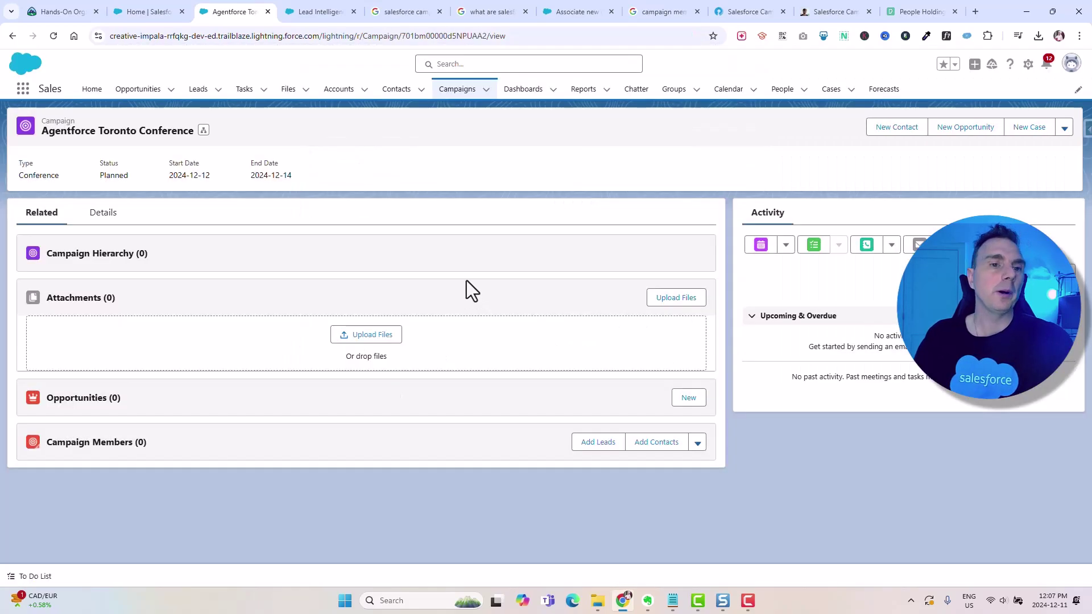
{"action": "left_click", "coordinate": [139, 91]}
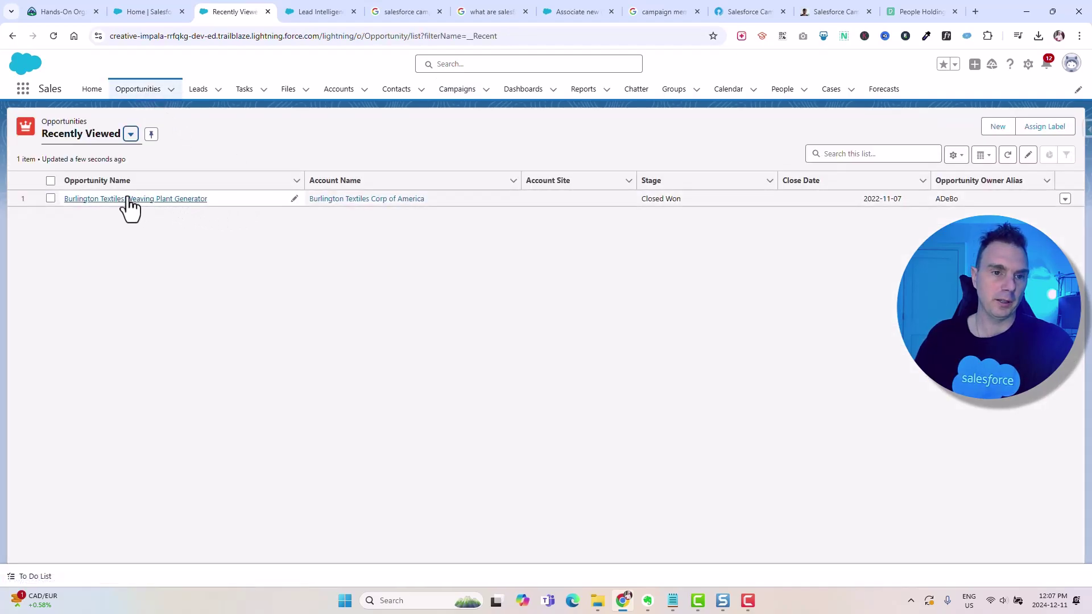
{"action": "left_click", "coordinate": [120, 200]}
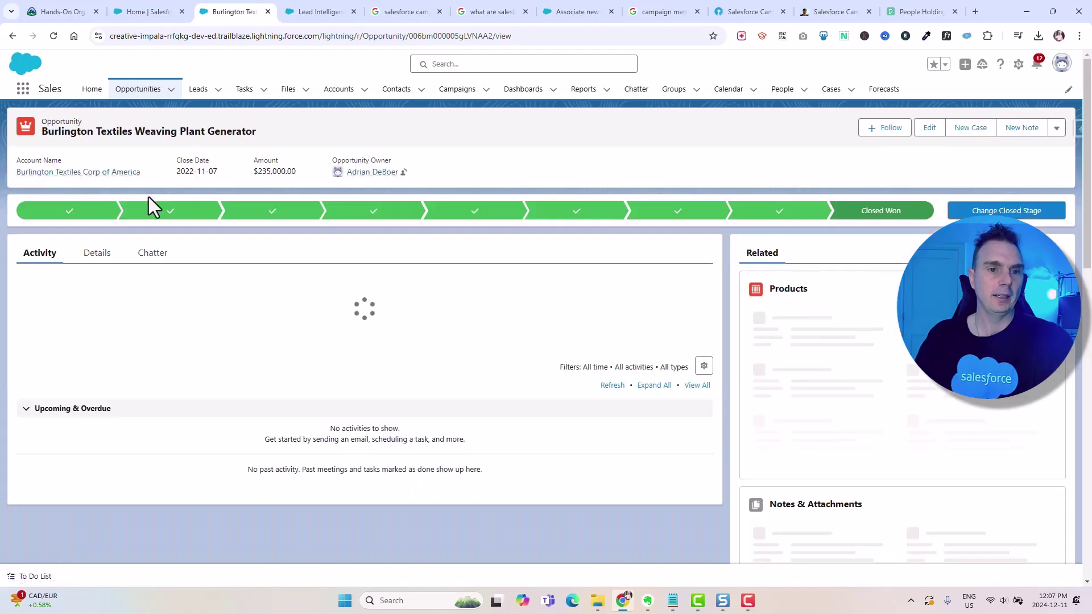
{"action": "left_click", "coordinate": [943, 129]}
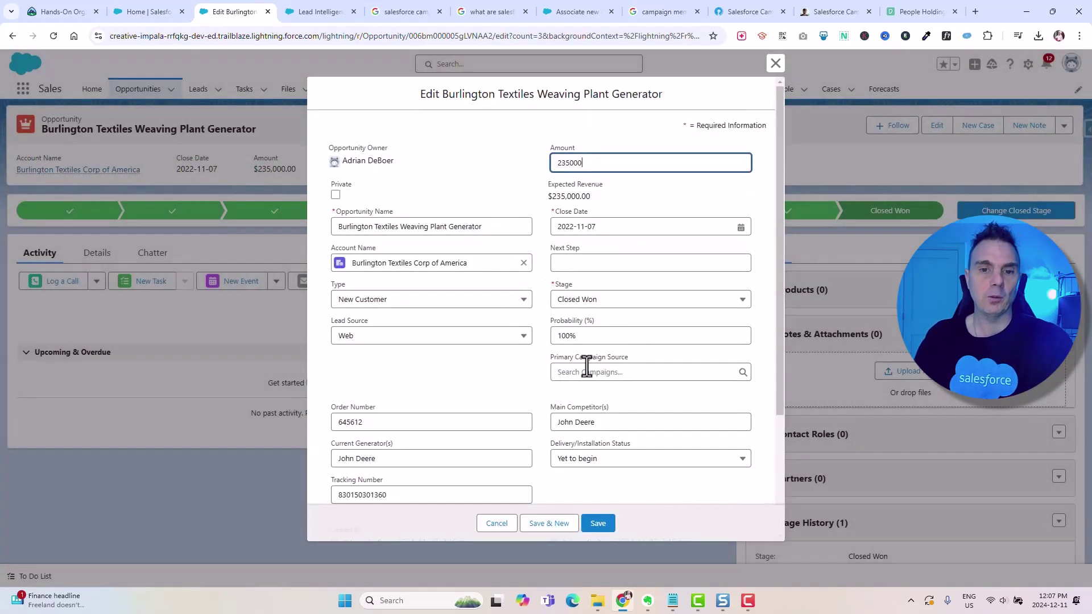
{"action": "left_click", "coordinate": [625, 374]}
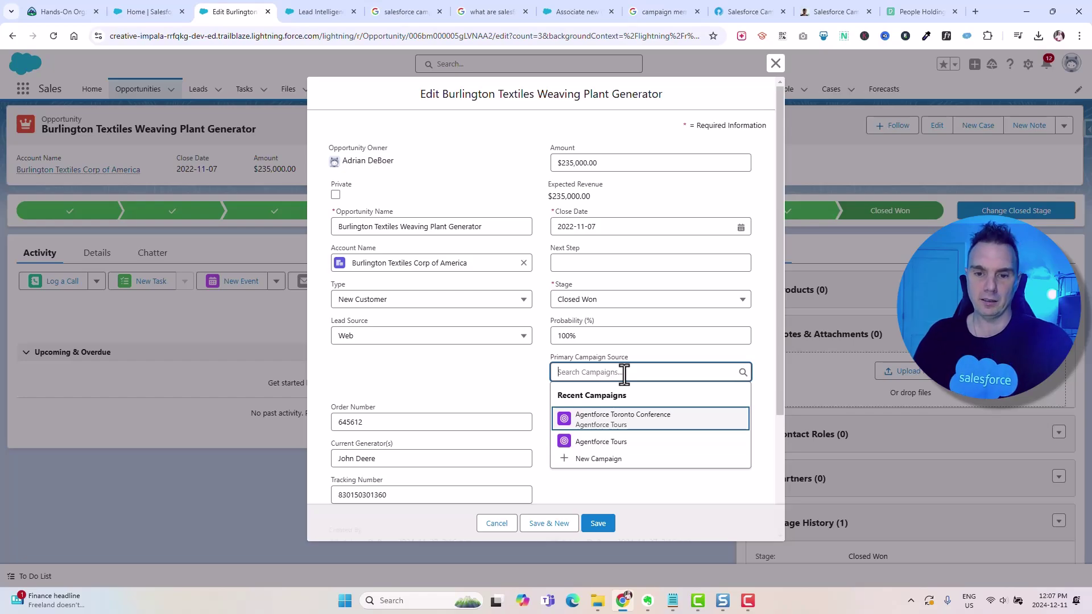
{"action": "left_click", "coordinate": [646, 421]}
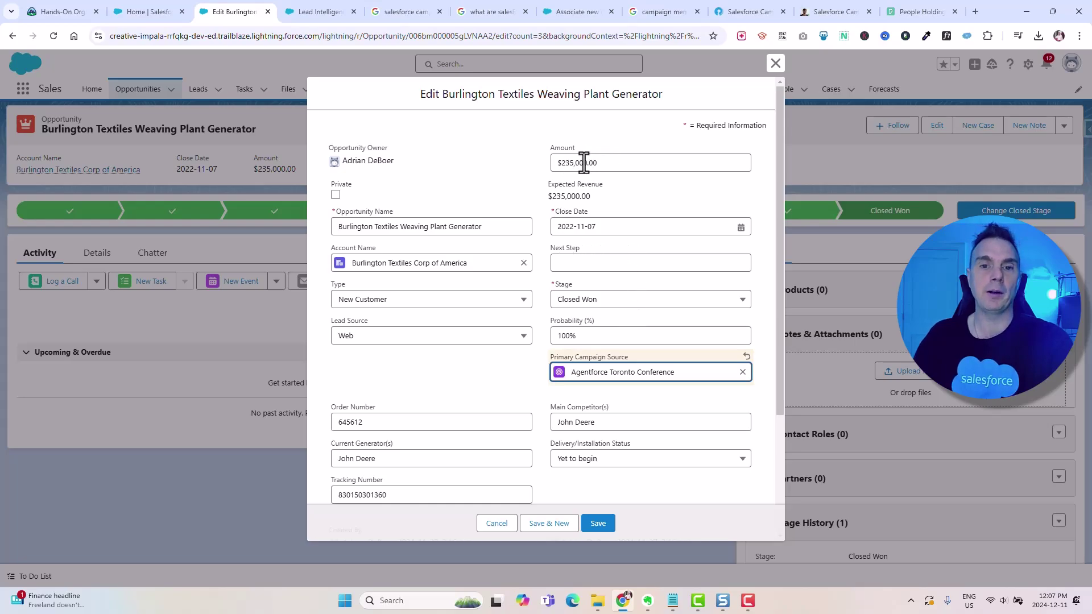
{"action": "left_click", "coordinate": [600, 526]}
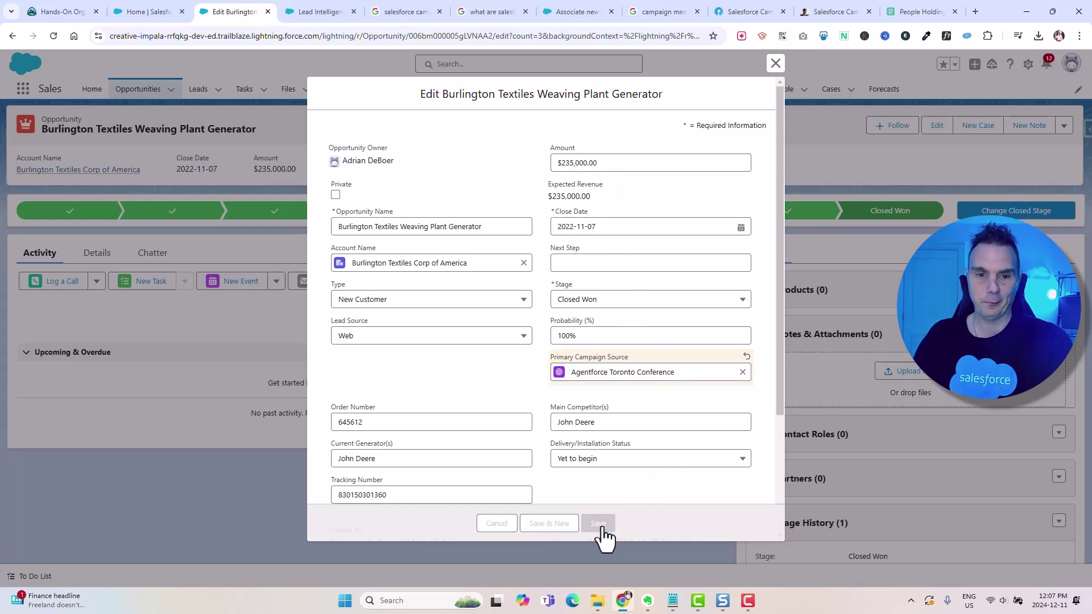
Check the campaign source in the opportunity's details and review the linked campaign's opportunity and value figures.
{"action": "left_click", "coordinate": [93, 252]}
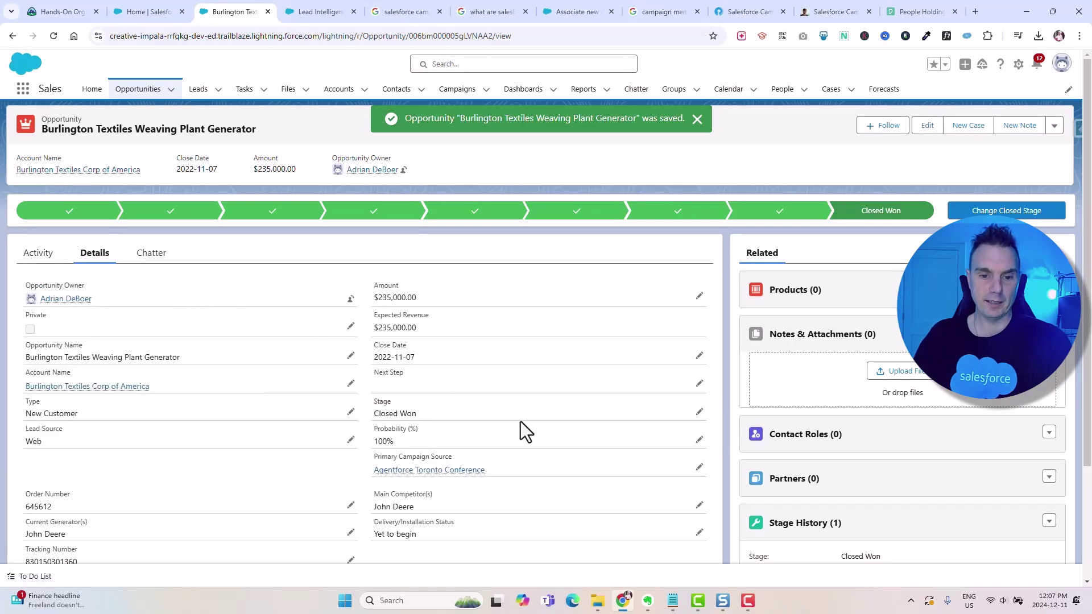
{"action": "left_click", "coordinate": [436, 471]}
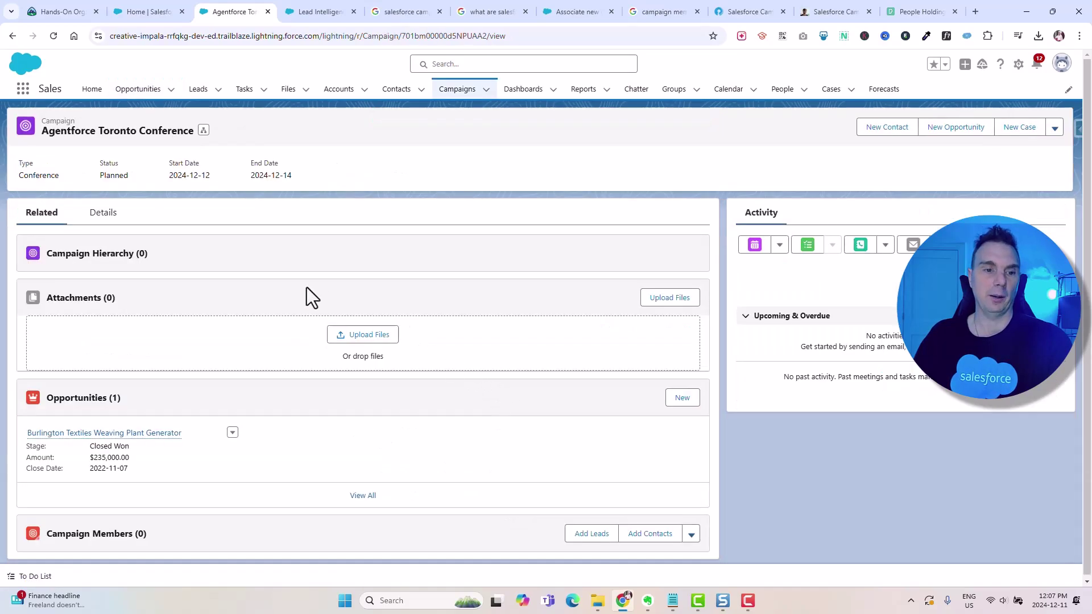
{"action": "left_click", "coordinate": [93, 219]}
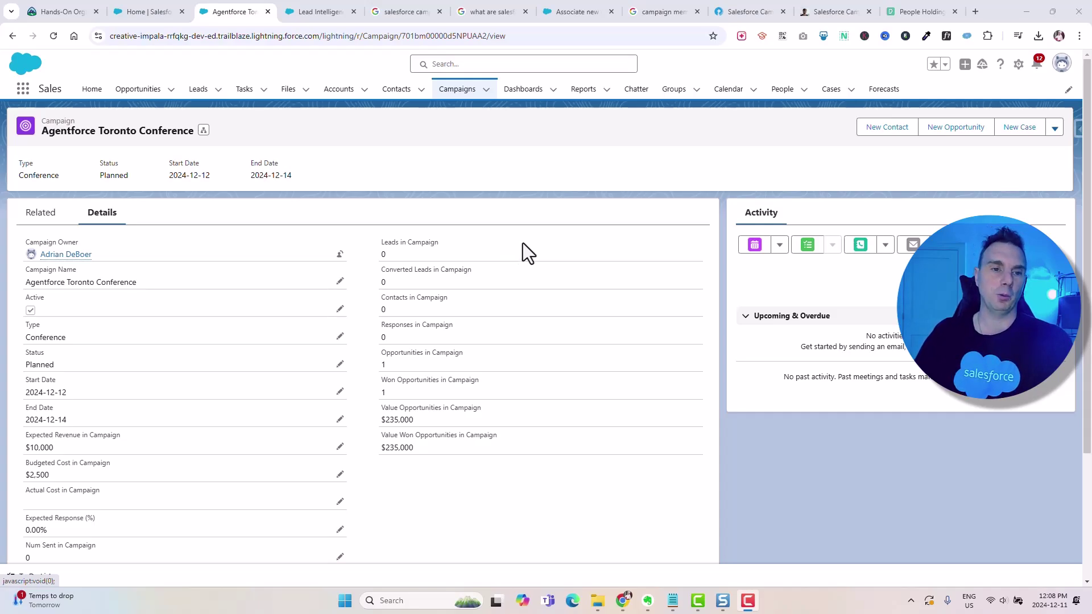
{"action": "scroll", "coordinate": [523, 244], "scroll_direction": "down", "scroll_amount": 5}
{"action": "scroll", "coordinate": [524, 243], "scroll_direction": "up", "scroll_amount": 5}
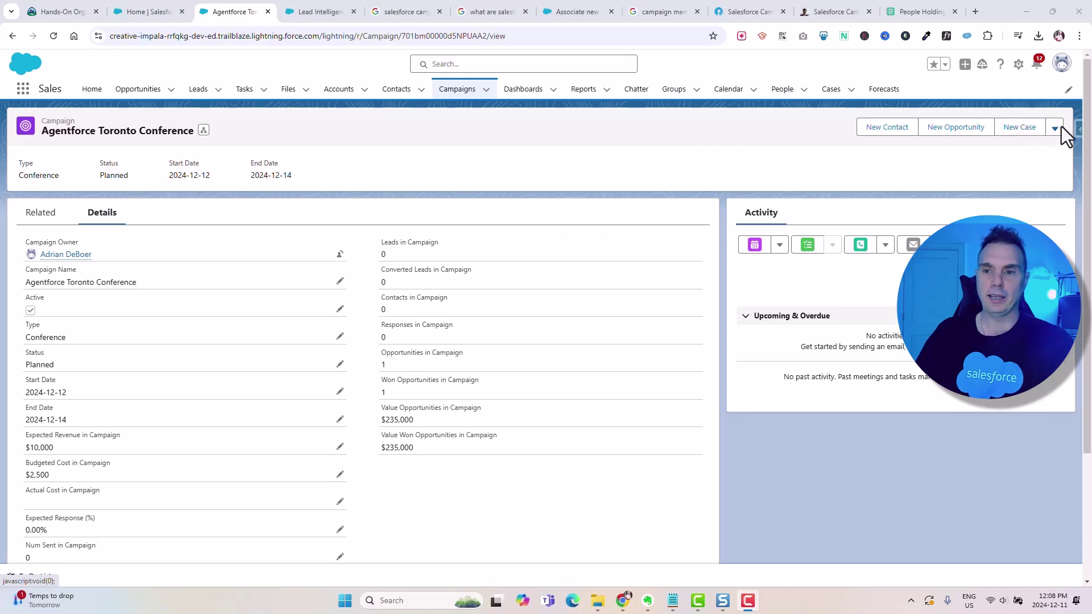
Add the leads from Abbott Insurance and Farmers Coop. of Florida to the campaign with member status Sent, keeping existing member statuses.
{"action": "left_click", "coordinate": [56, 225]}
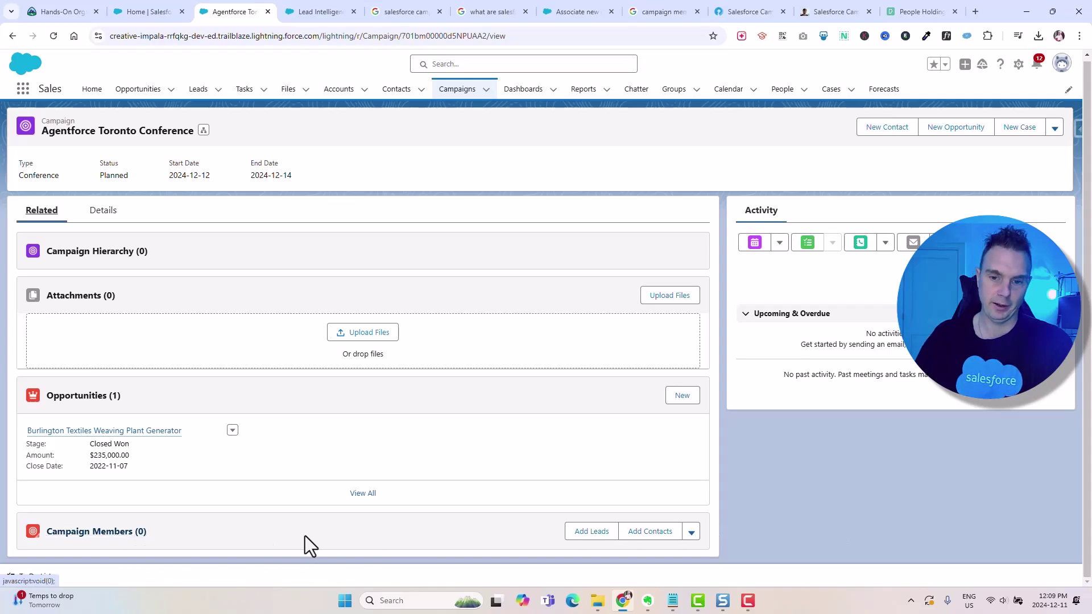
{"action": "left_click", "coordinate": [593, 533]}
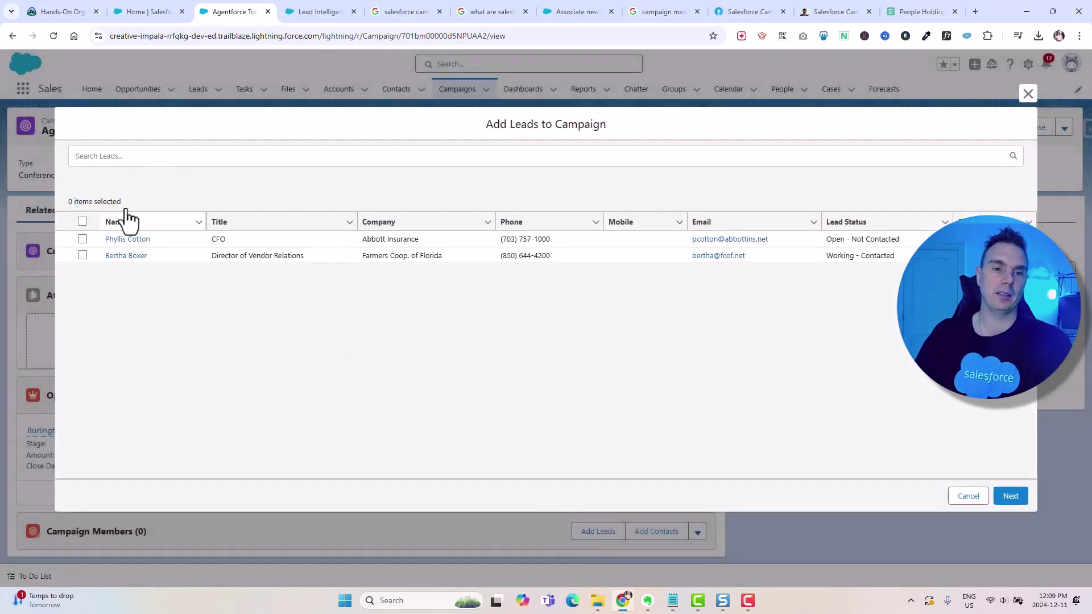
{"action": "left_click", "coordinate": [142, 157]}
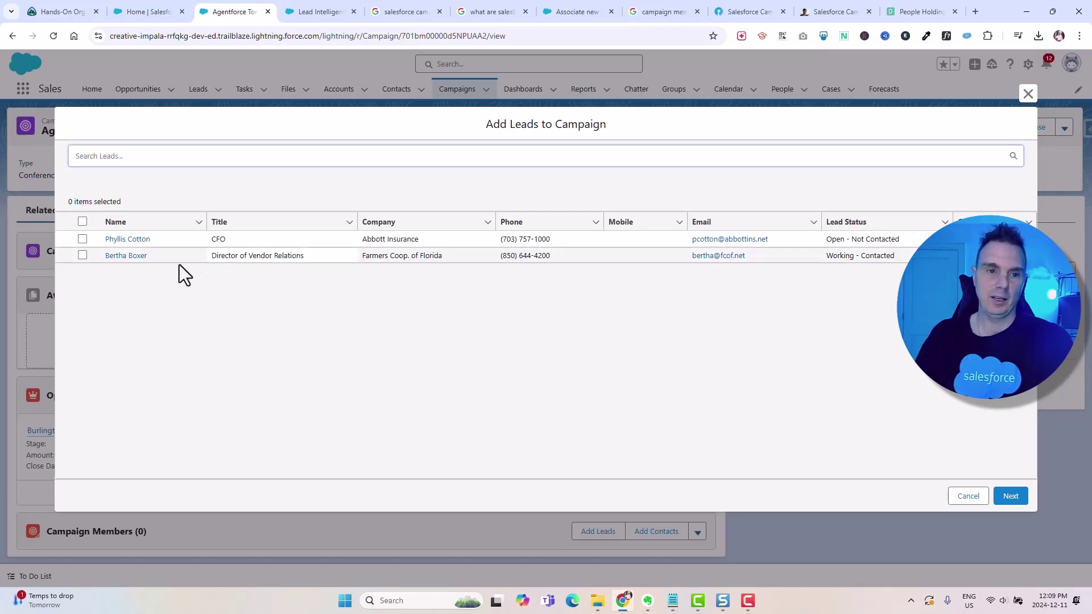
{"action": "left_click", "coordinate": [81, 240]}
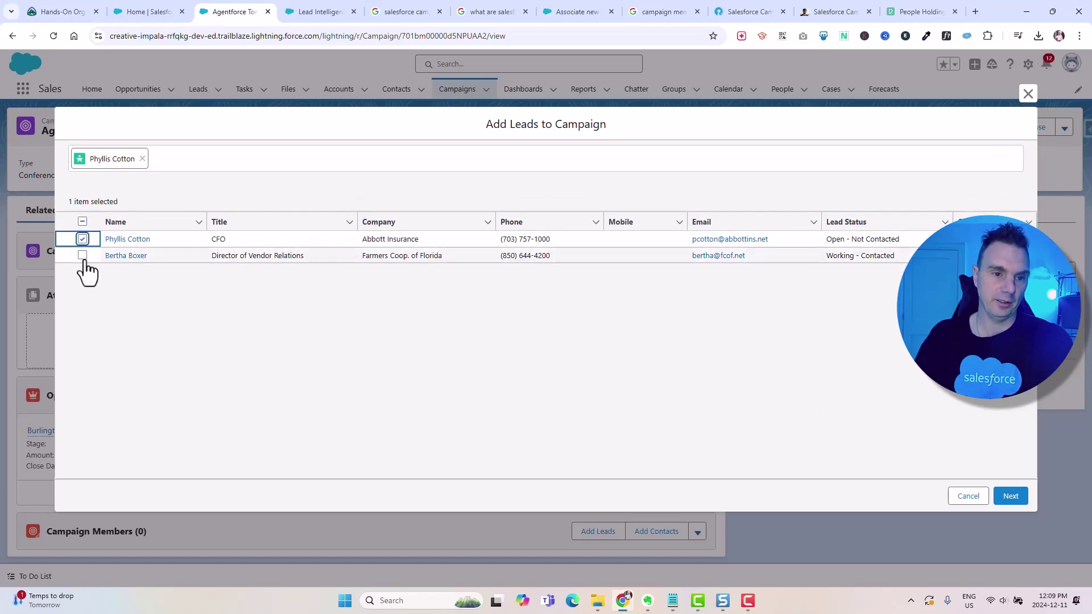
{"action": "left_click", "coordinate": [82, 257]}
{"action": "left_click", "coordinate": [1018, 499]}
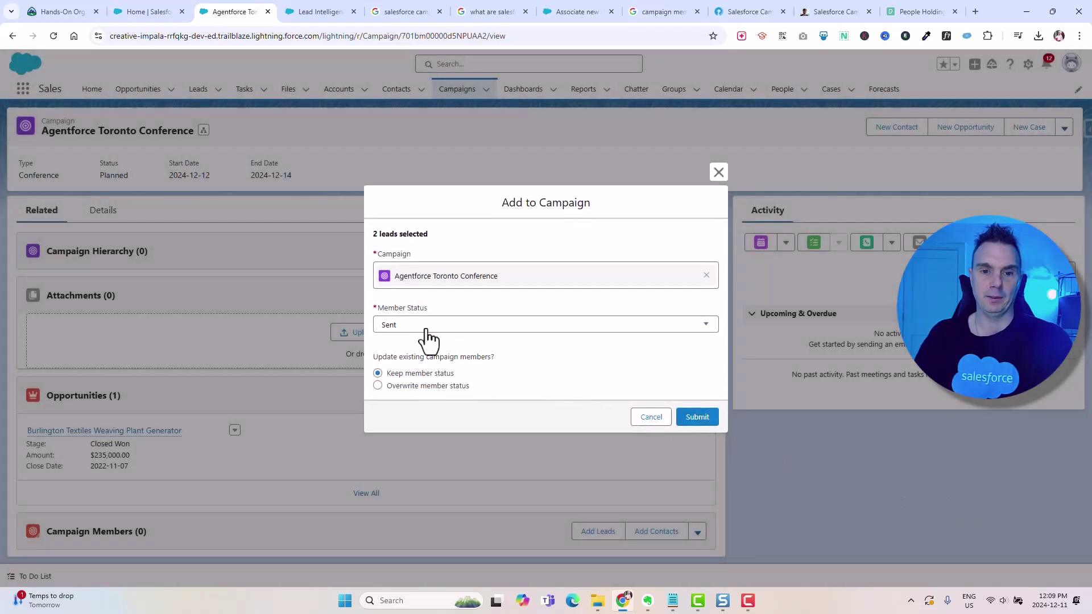
{"action": "left_click", "coordinate": [431, 330]}
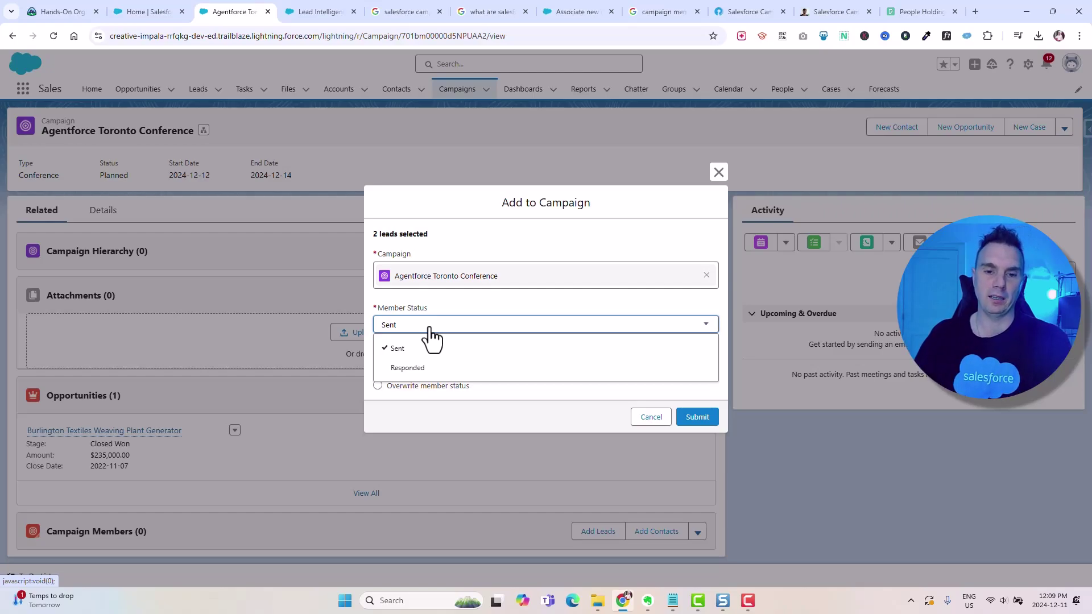
{"action": "left_click", "coordinate": [401, 348]}
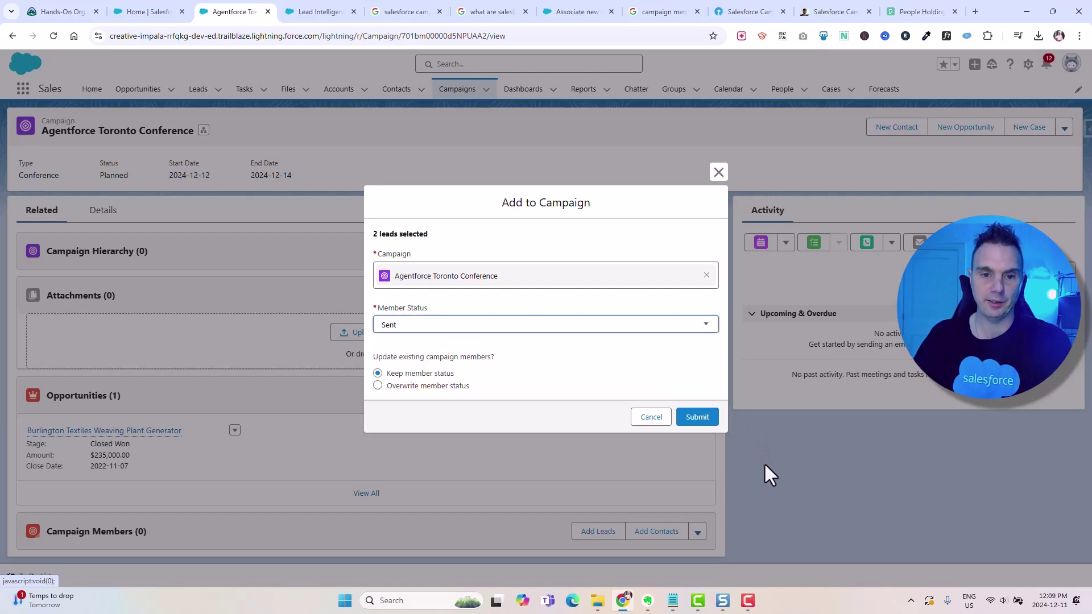
{"action": "left_click", "coordinate": [699, 418]}
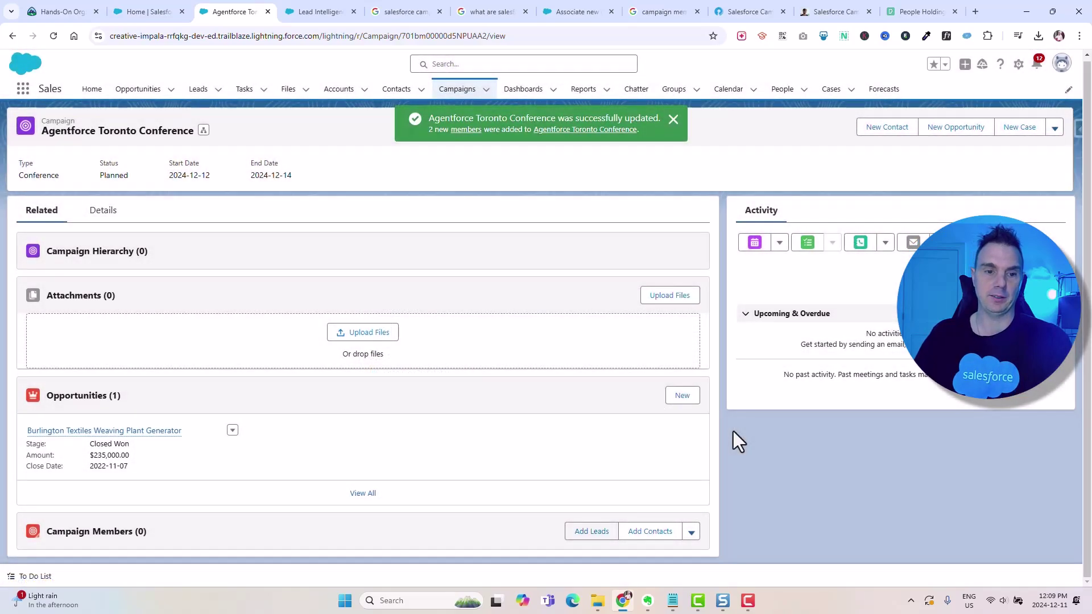
Check the campaign's member list, reload the page, and view the form for adding contacts without adding any.
{"action": "scroll", "coordinate": [733, 431], "scroll_direction": "down", "scroll_amount": 2}
{"action": "left_click", "coordinate": [535, 35]}
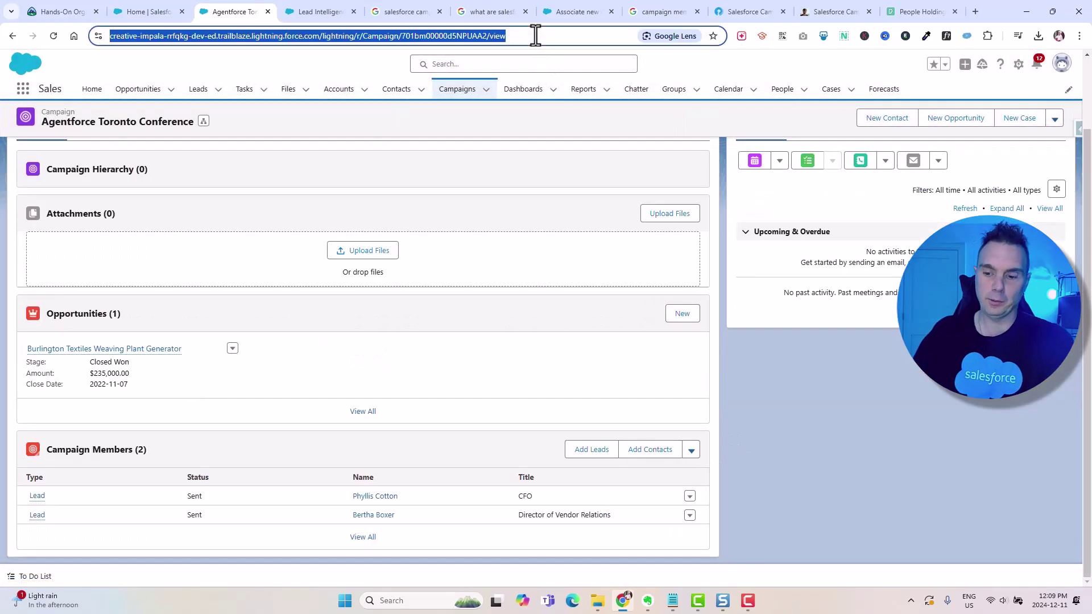
{"action": "key", "text": "Return"}
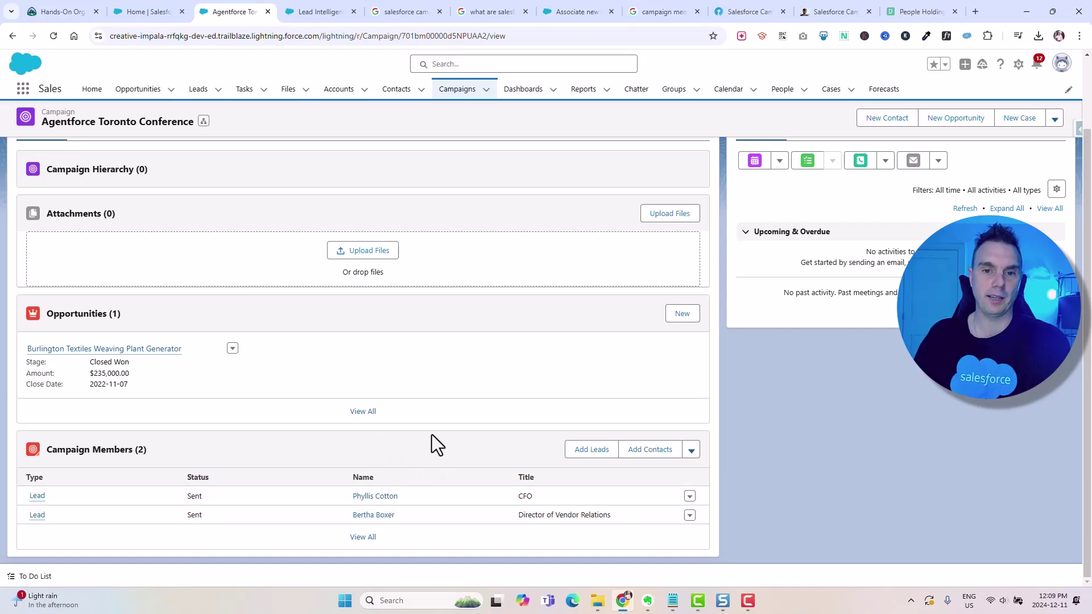
{"action": "left_click", "coordinate": [651, 450]}
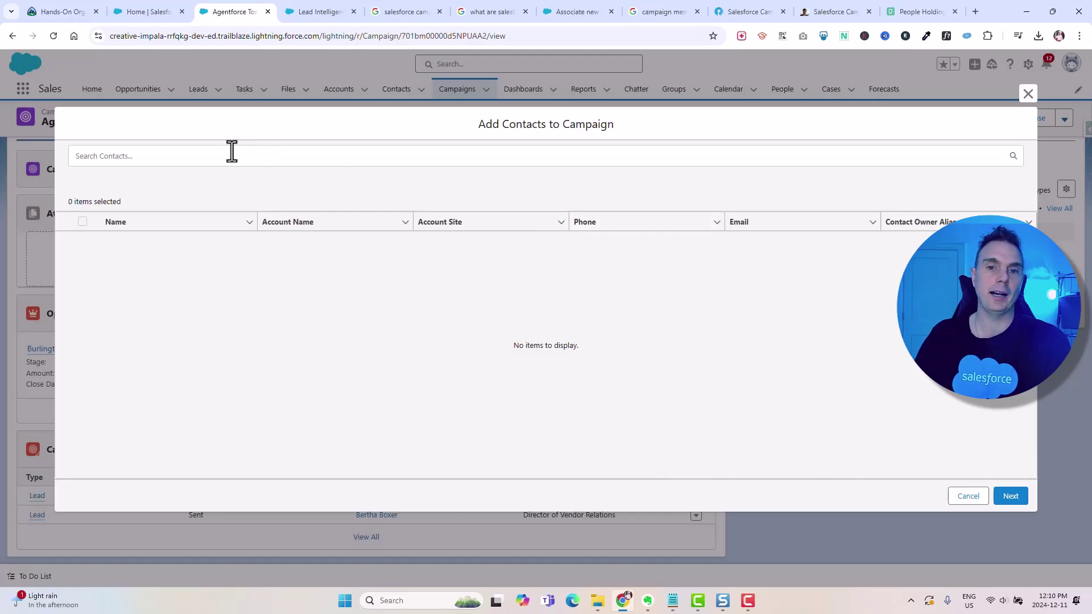
{"action": "key", "text": "Escape"}
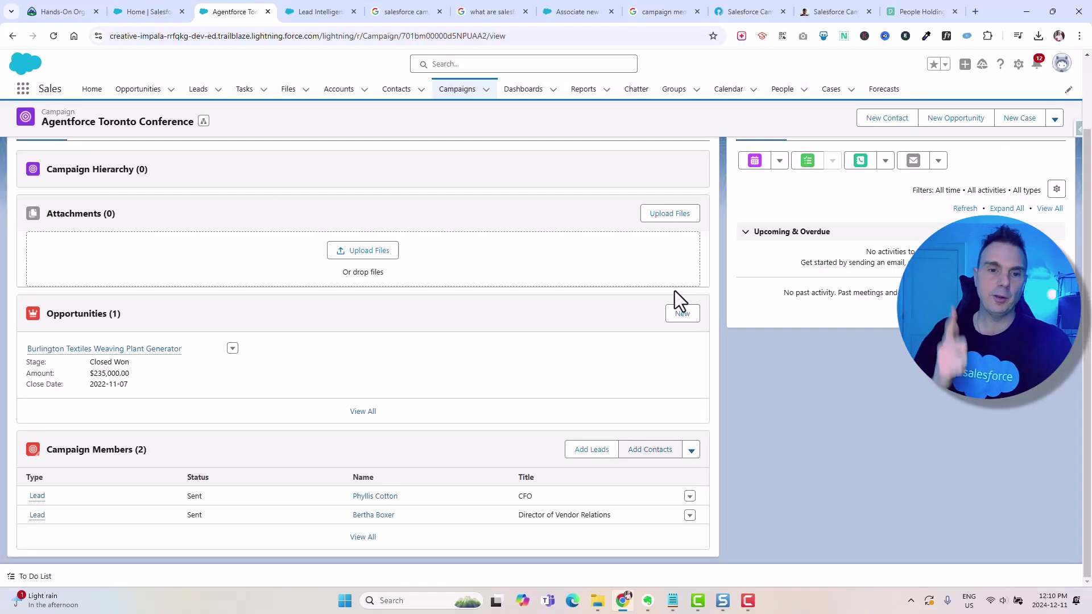